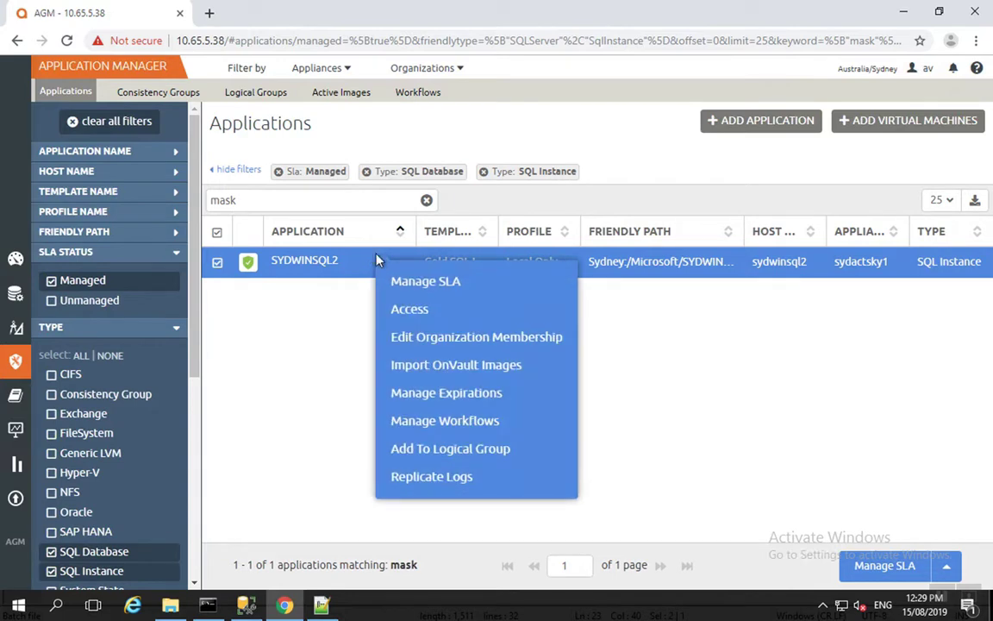
Open Access for SYDWINSQL2 and select its 2019-08-14 snapshot image Image_3400935.
left_click(387, 309)
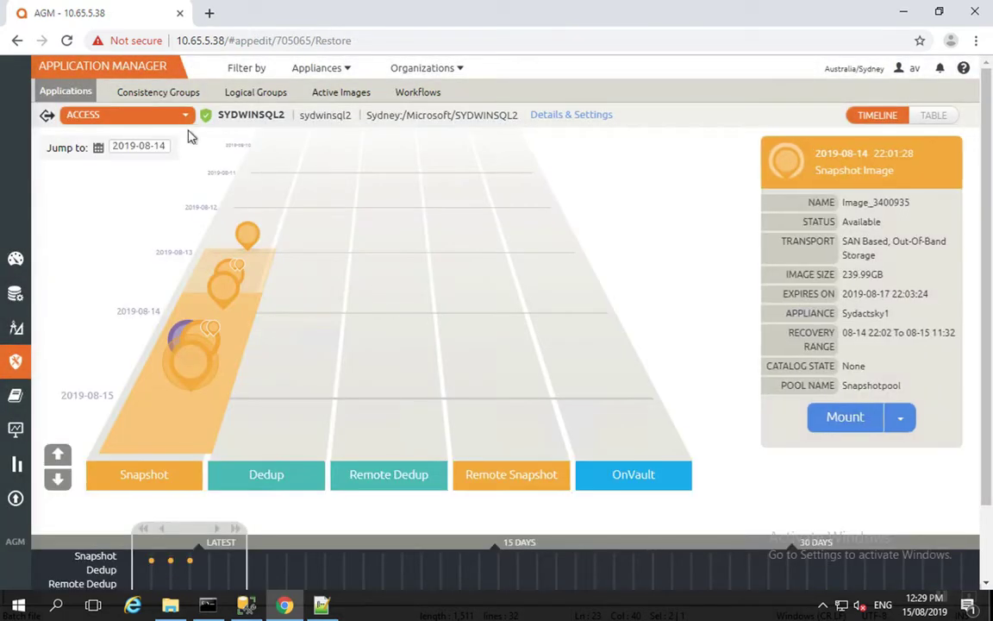
left_click(191, 364)
Start mounting the snapshot to target host sydwindv1 with the Finance database selected.
left_click(865, 426)
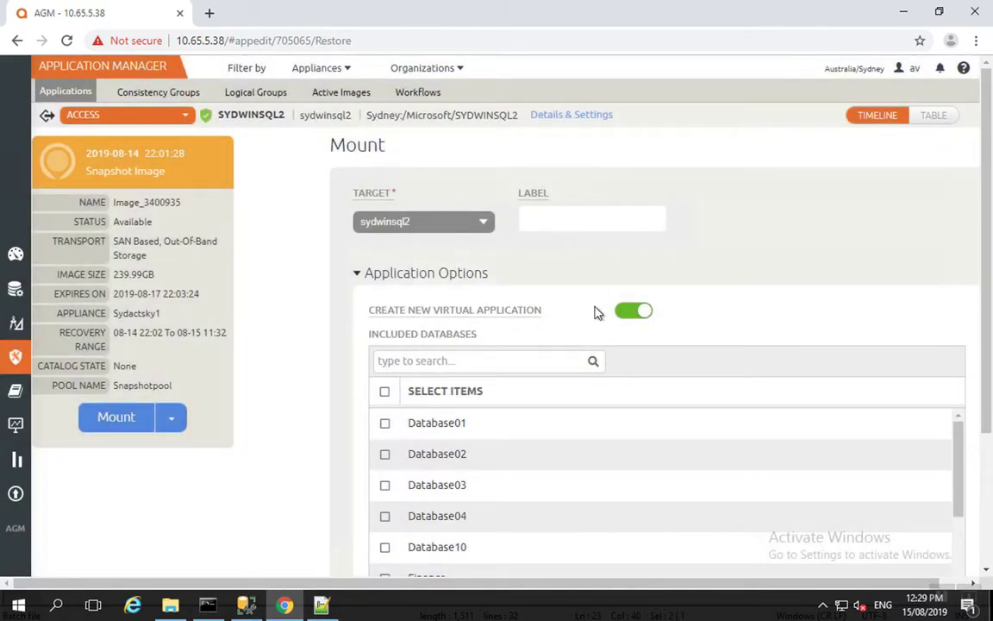
left_click(479, 224)
scroll(482, 285, "up", 1)
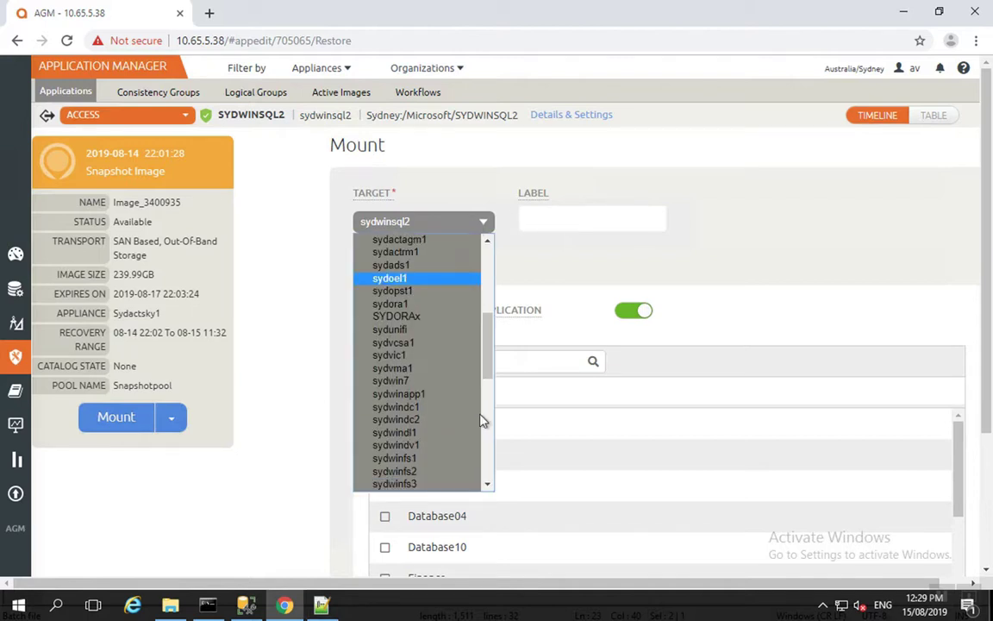
left_click(436, 445)
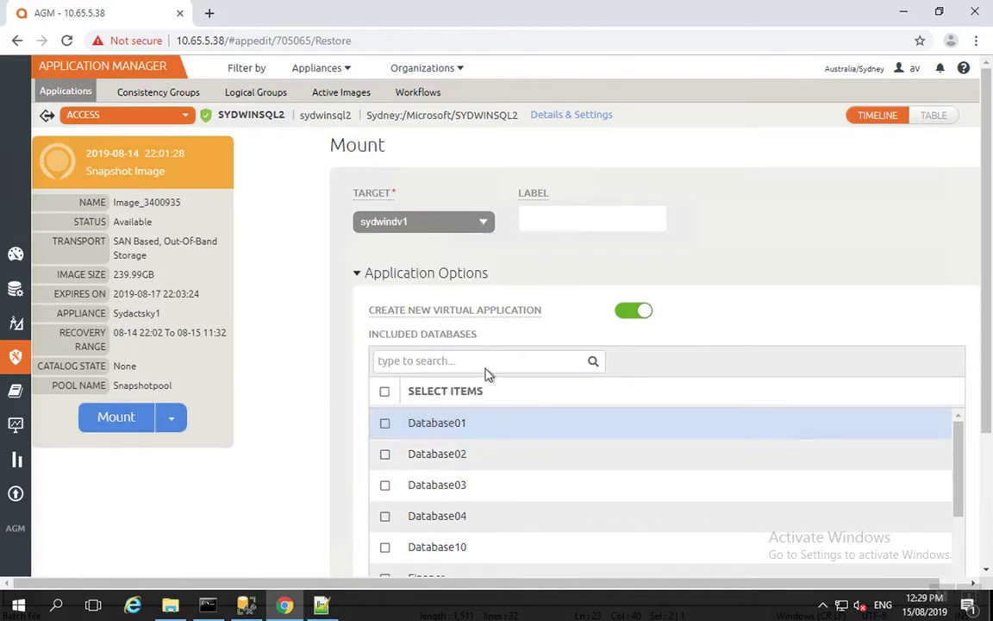
scroll(561, 354, "down", 1)
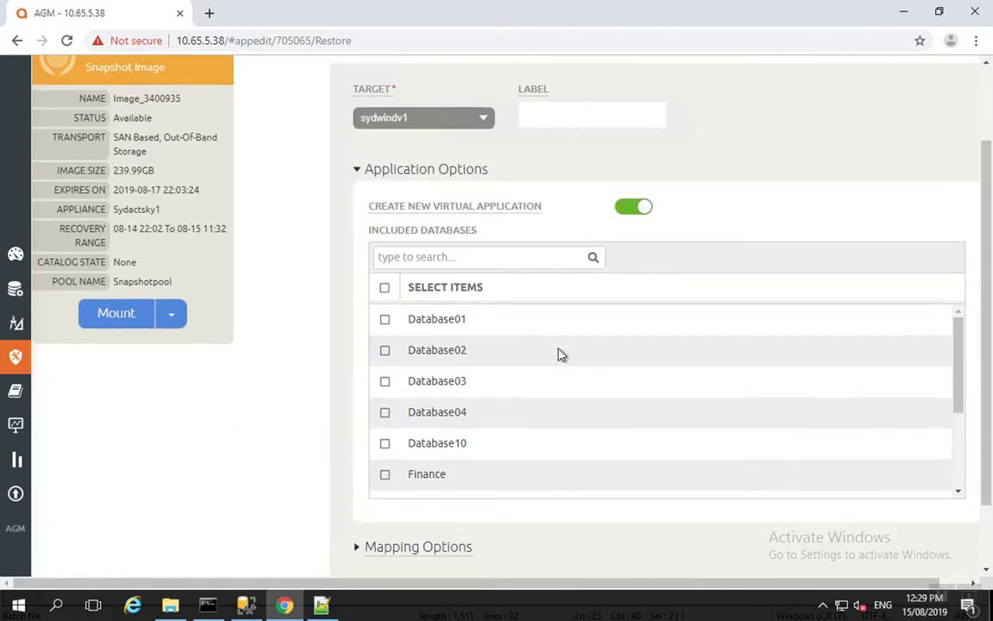
left_click(384, 475)
Name the mounted SQL Server database maskfinance and submit the mount job.
scroll(426, 438, "down", 3)
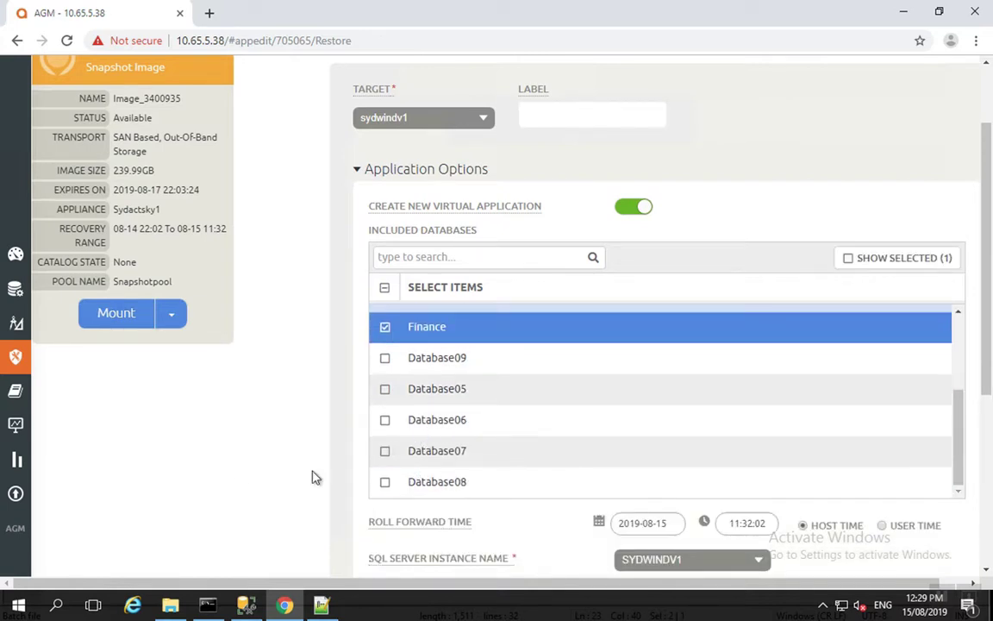
scroll(241, 484, "down", 1)
scroll(241, 485, "down", 1)
left_click(684, 418)
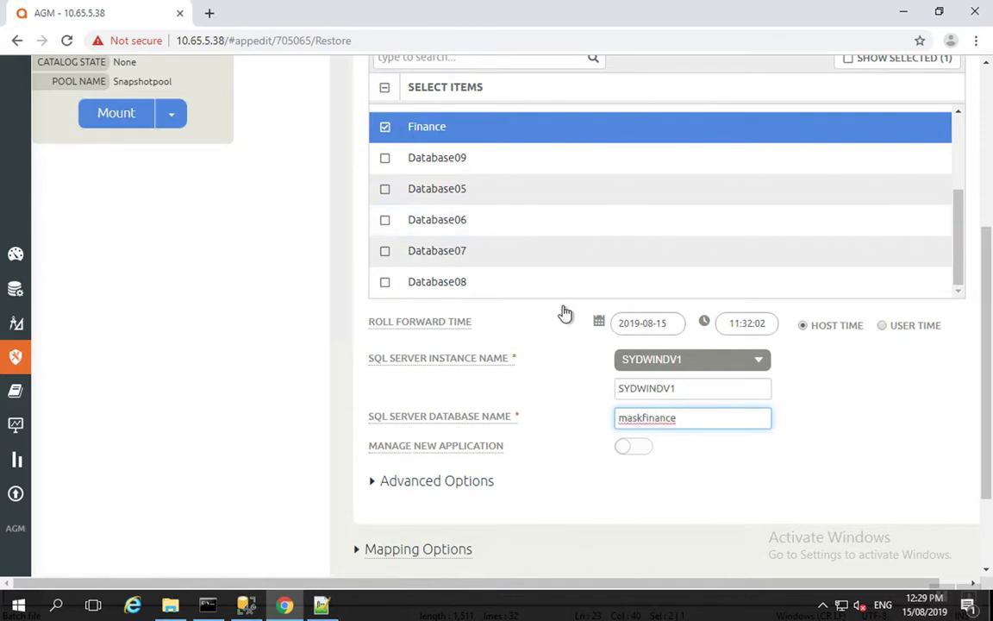
scroll(704, 418, "up", 3)
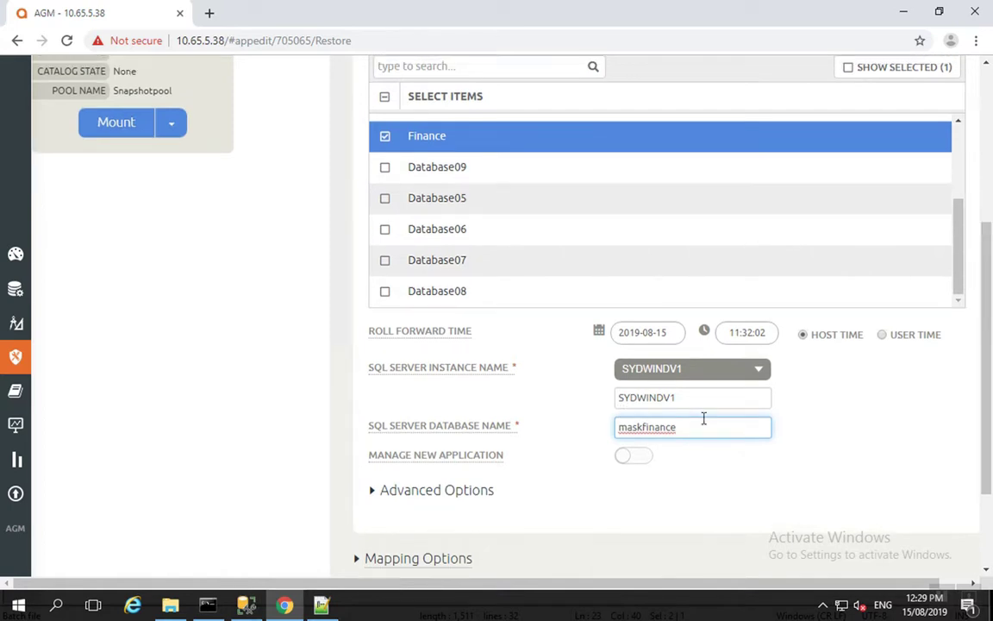
scroll(704, 421, "down", 5)
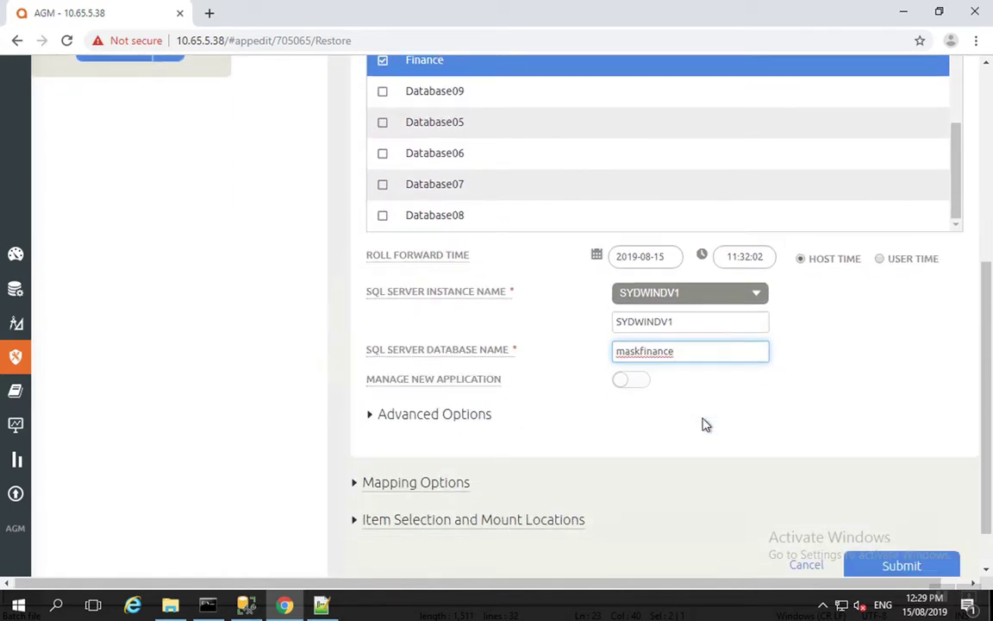
left_click(906, 542)
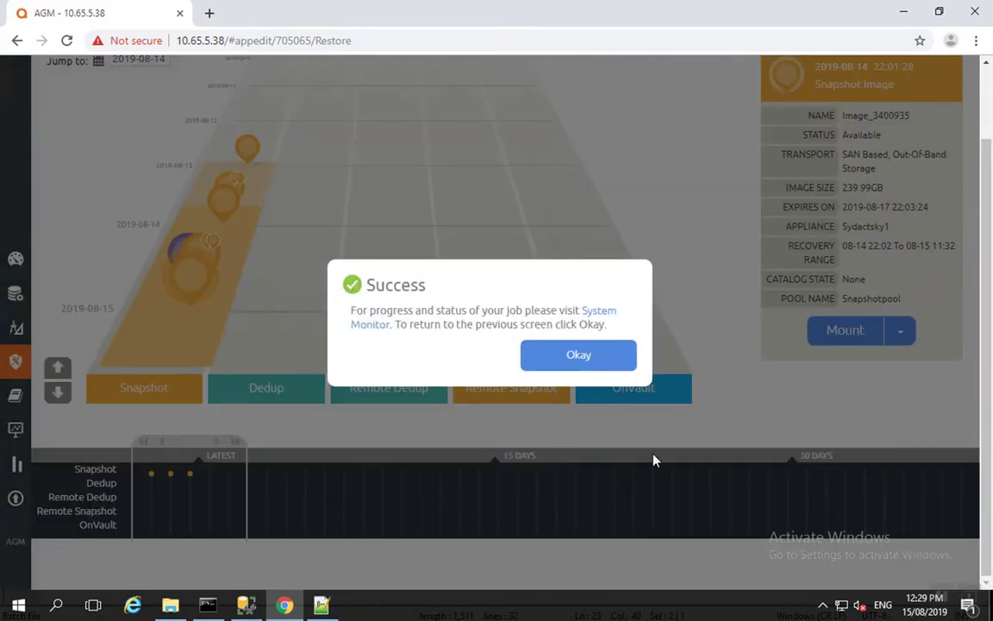
Dismiss the job success message and show This PC in File Explorer.
left_click(583, 359)
left_click(170, 603)
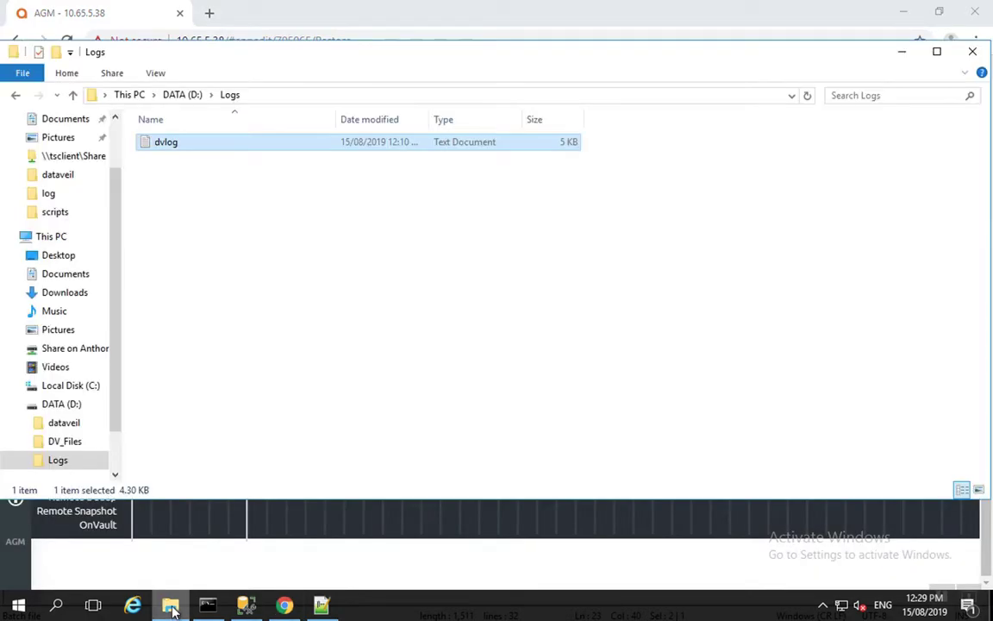
left_click(47, 237)
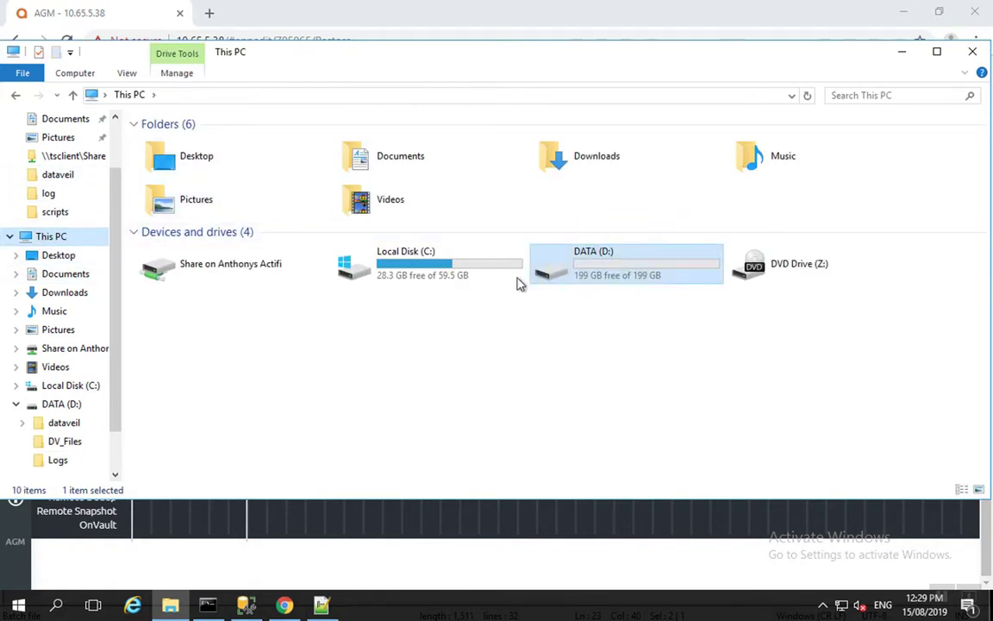
left_click(247, 607)
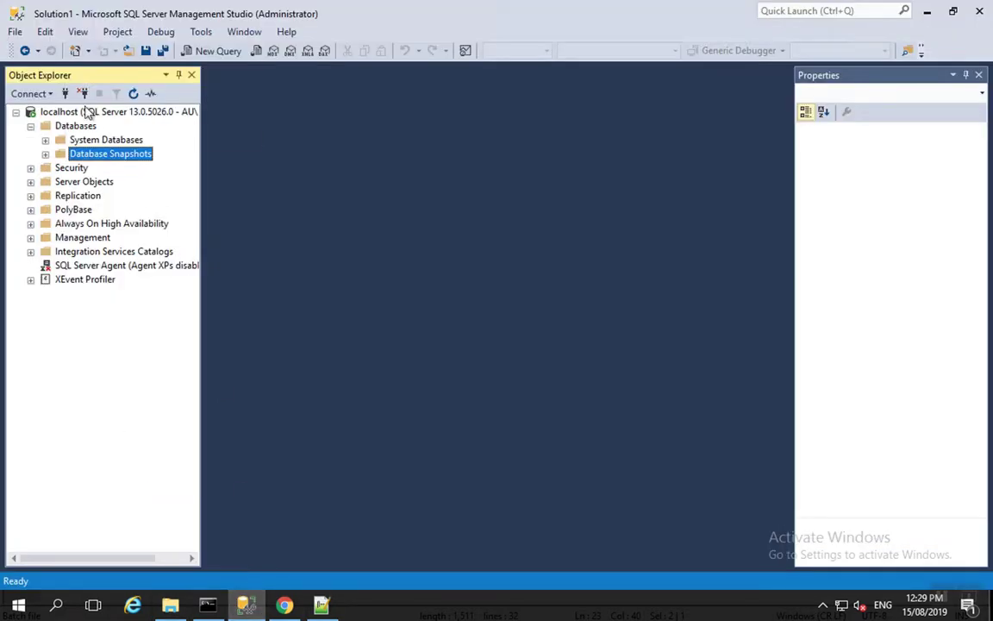
Disconnect and reconnect Object Explorer to localhost twice, expanding Databases until maskfinance shows.
left_click(67, 94)
left_click(66, 94)
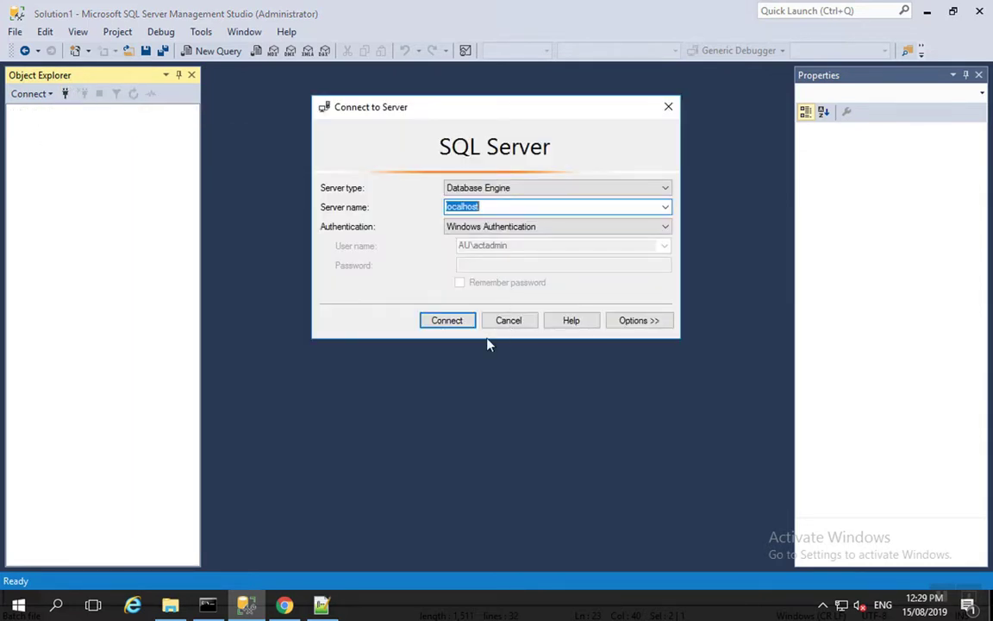
left_click(447, 321)
left_click(30, 126)
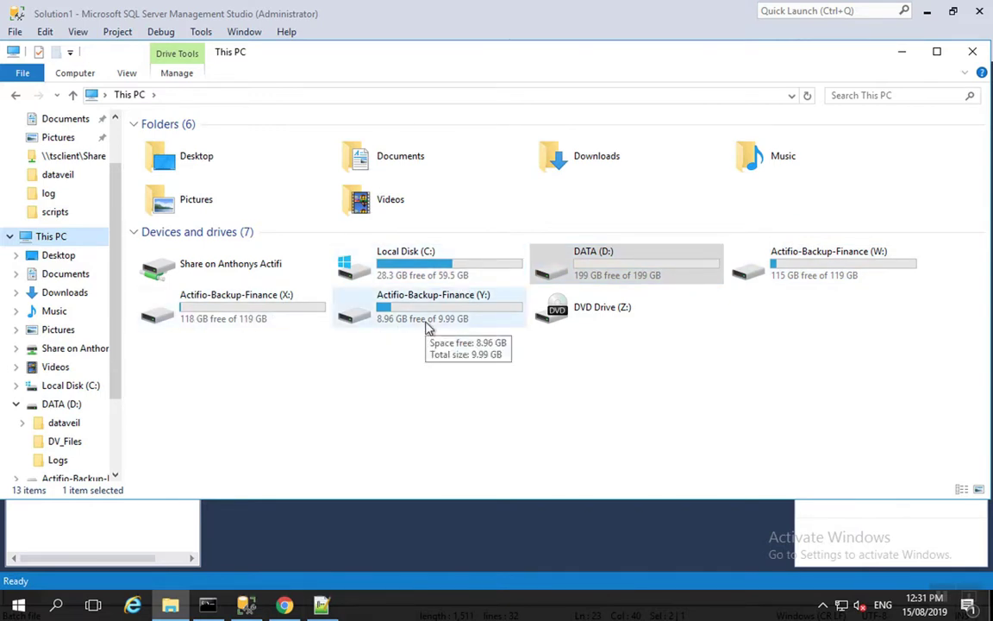
left_click(145, 529)
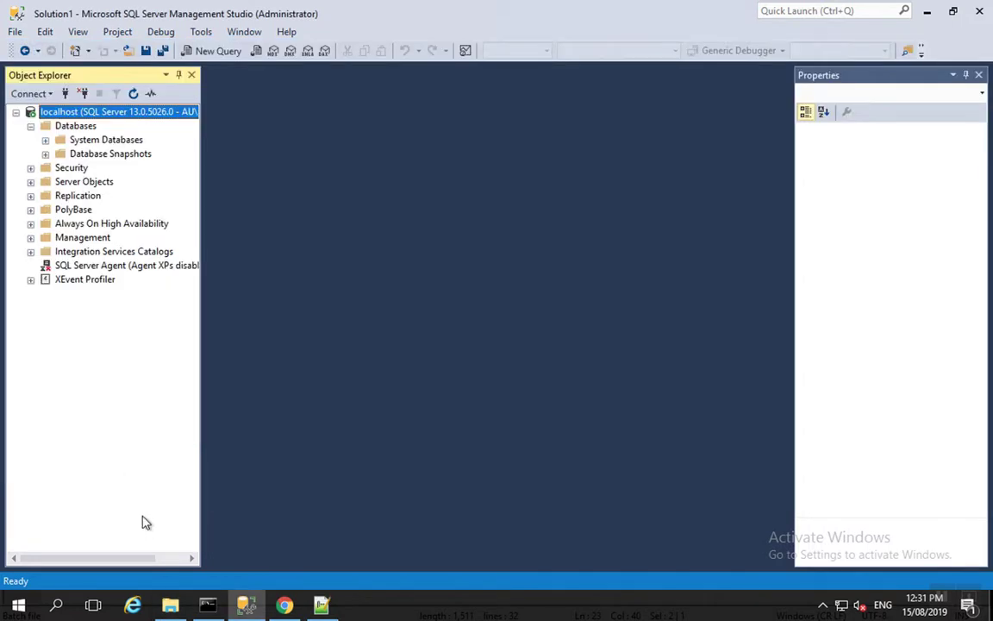
left_click(83, 93)
left_click(65, 93)
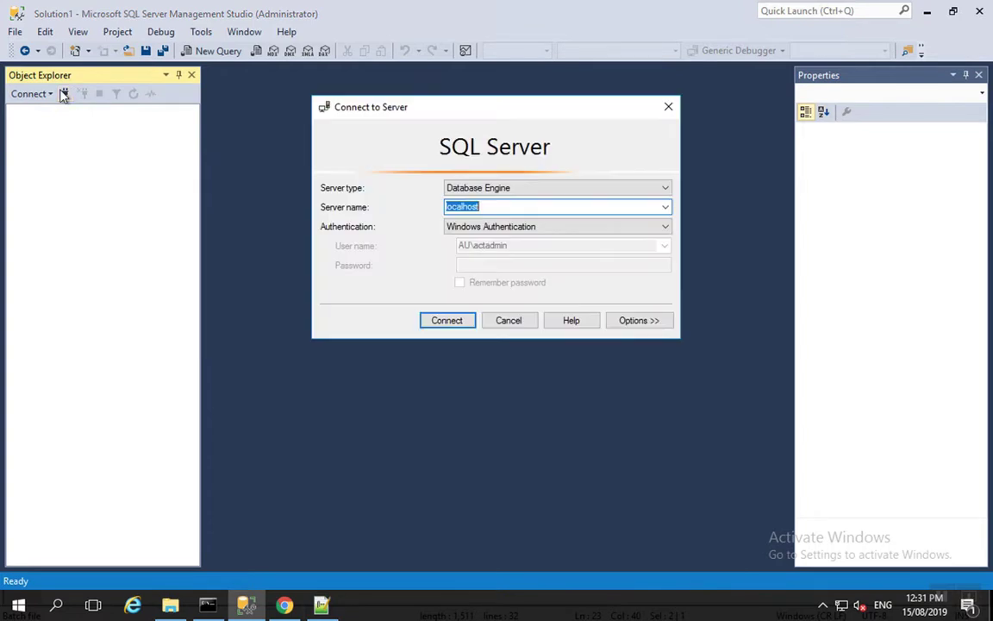
left_click(445, 323)
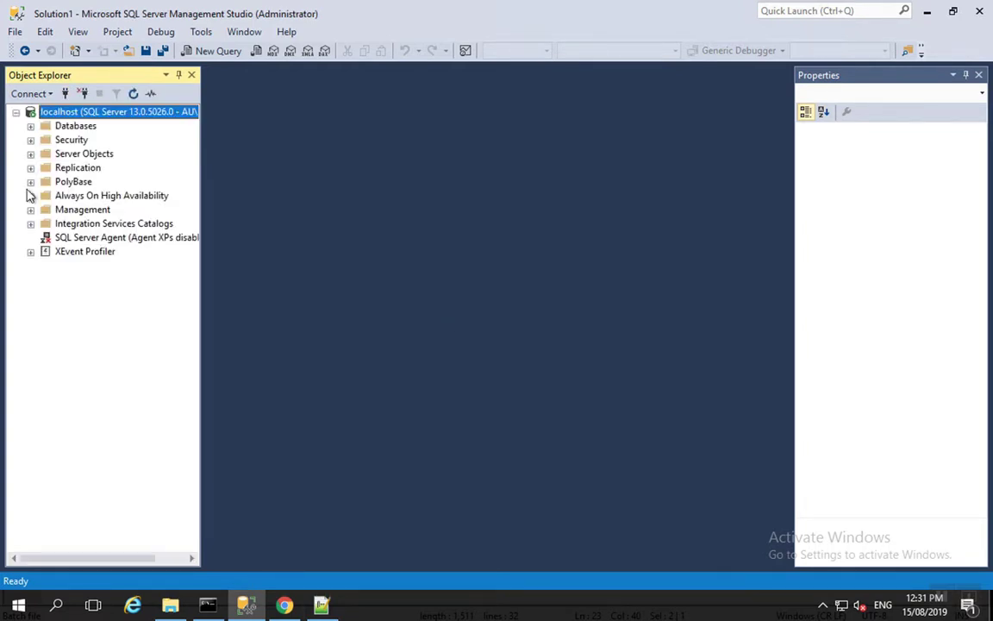
left_click(31, 127)
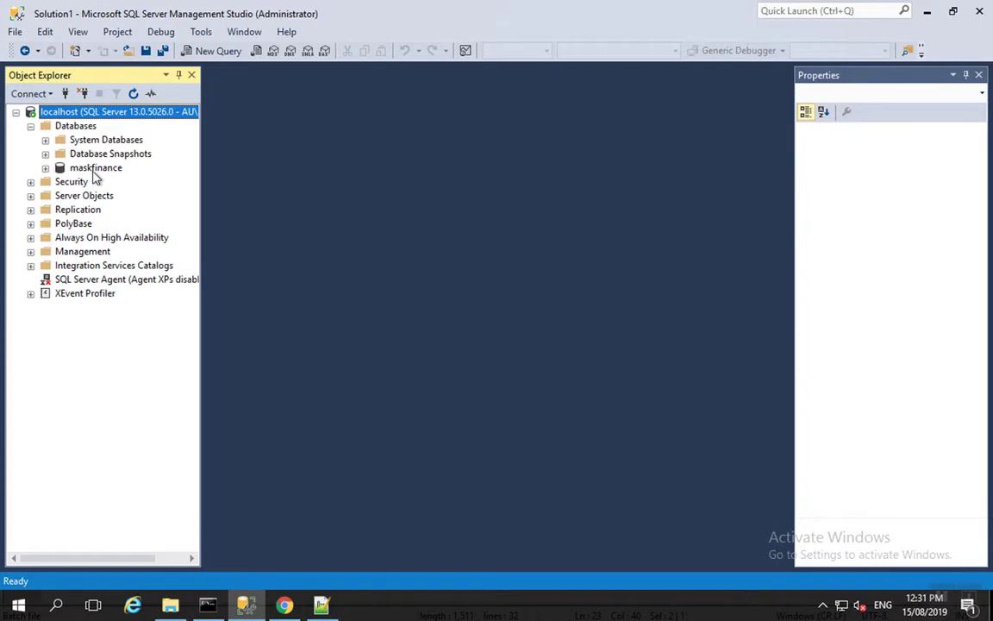
Launch DataVeilLaunch64 from the D:\dataveil folder and bring DataVeil Professional 4.0.2 forward.
left_click(170, 608)
double_click(590, 282)
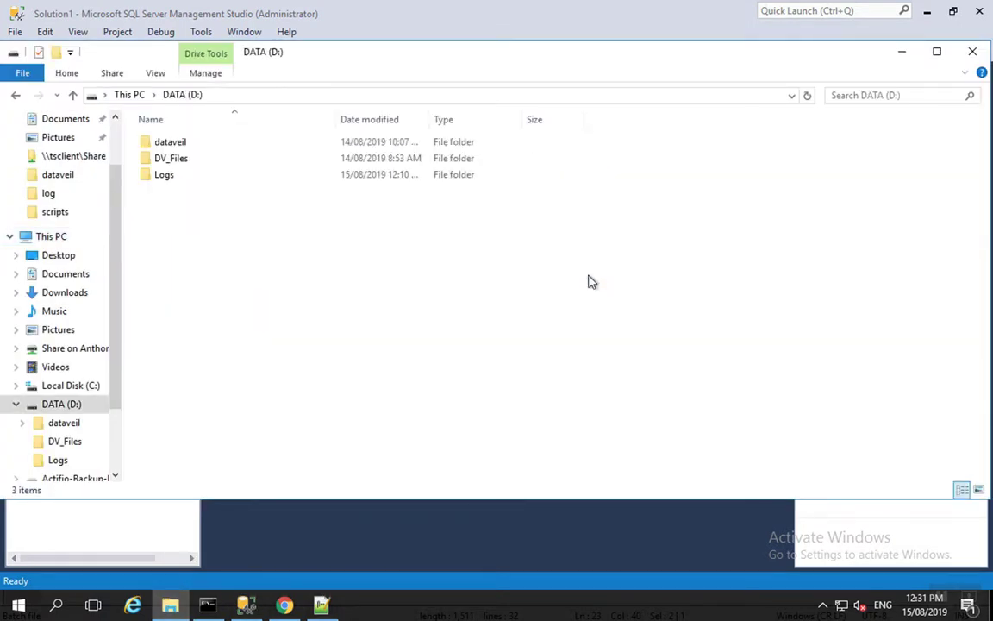
double_click(160, 143)
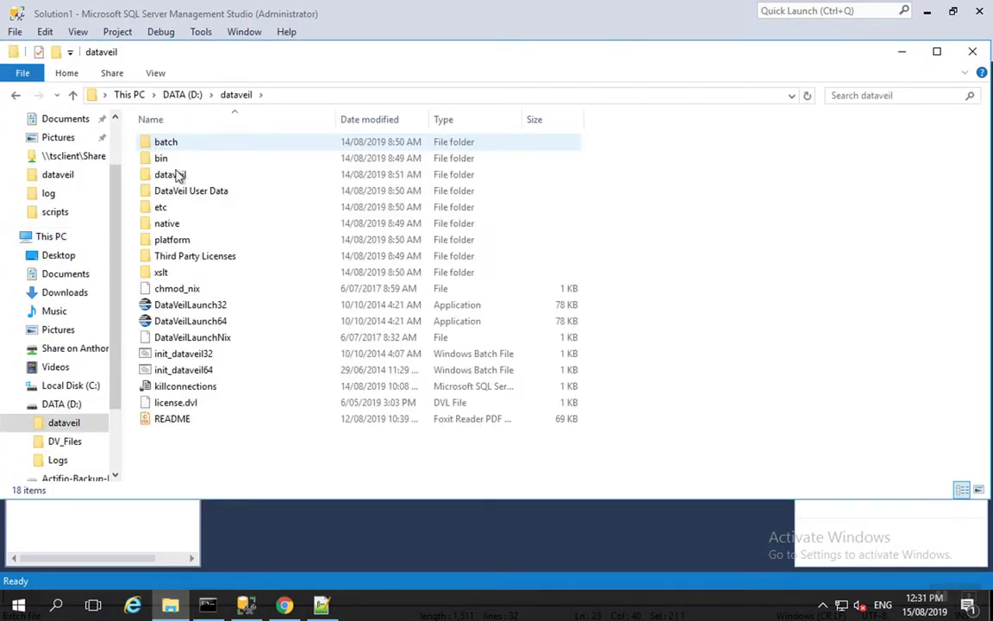
double_click(177, 321)
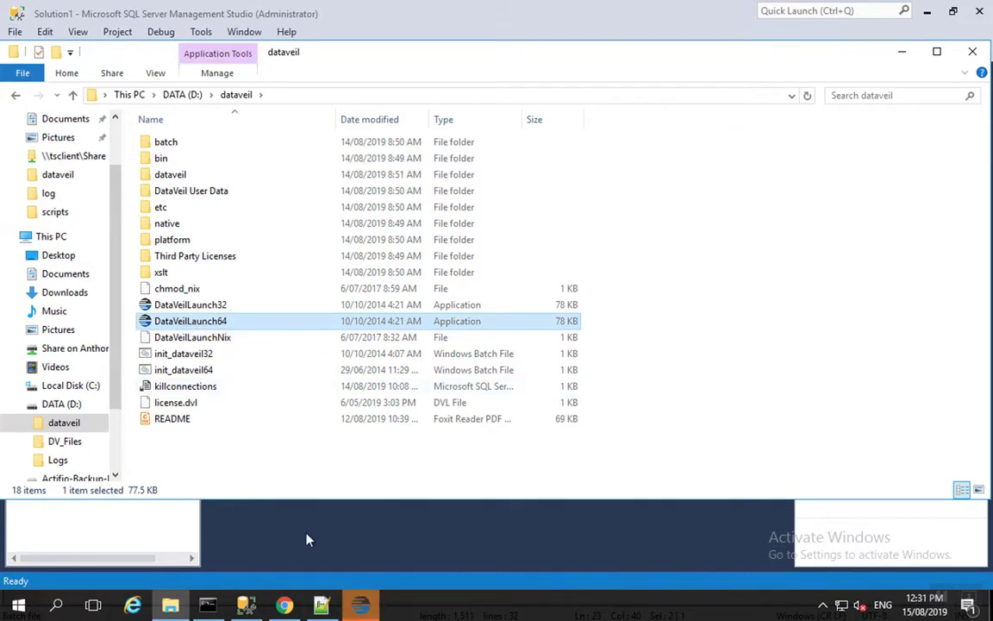
mouse_move(362, 606)
left_click(368, 500)
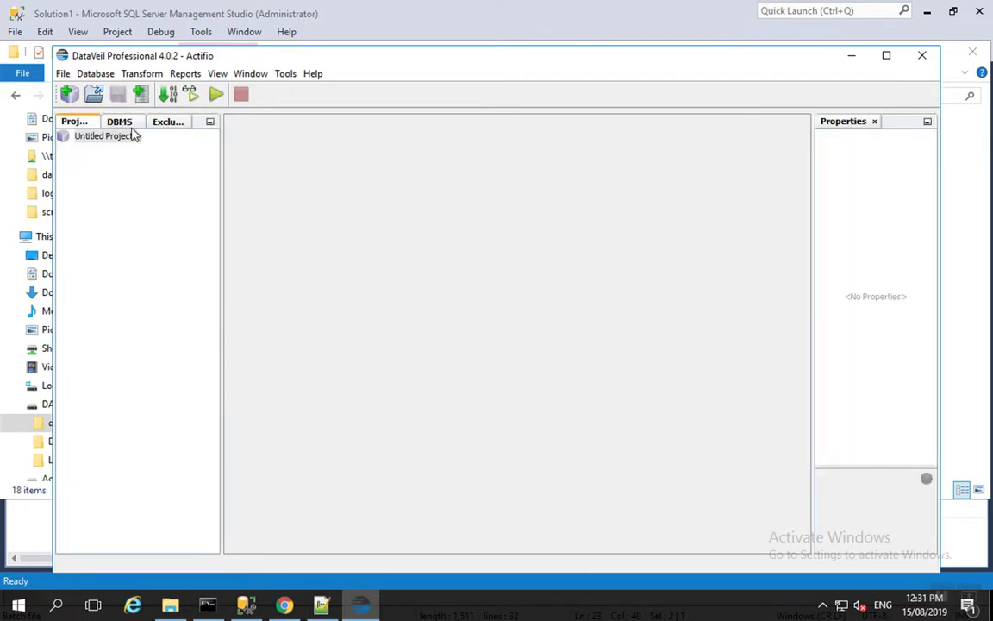
Add a SQL Server database connection with database name maskfinance.
left_click(95, 73)
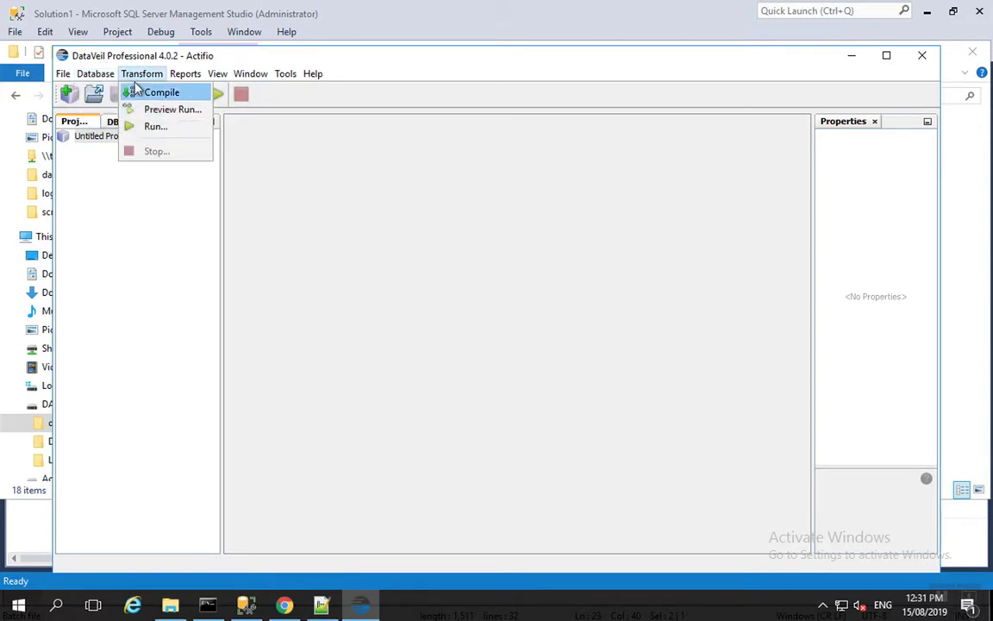
left_click(86, 90)
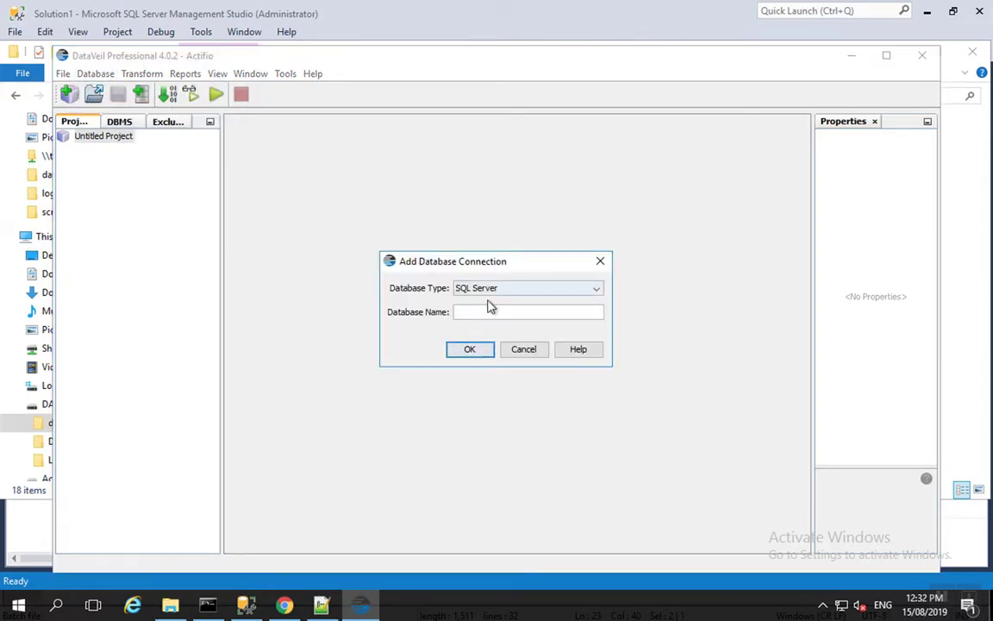
type("maskfinance")
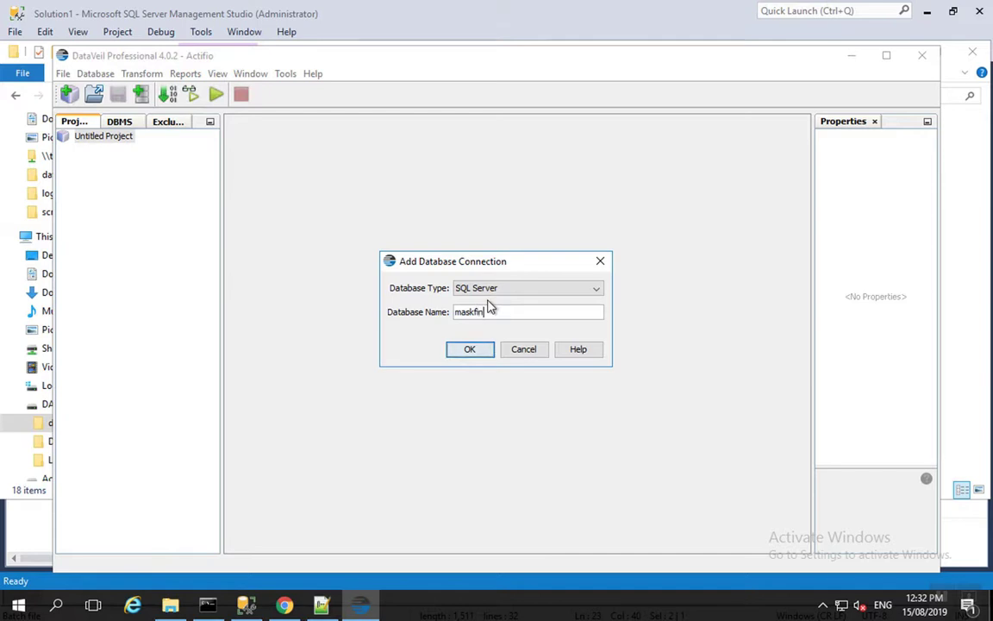
left_click(469, 351)
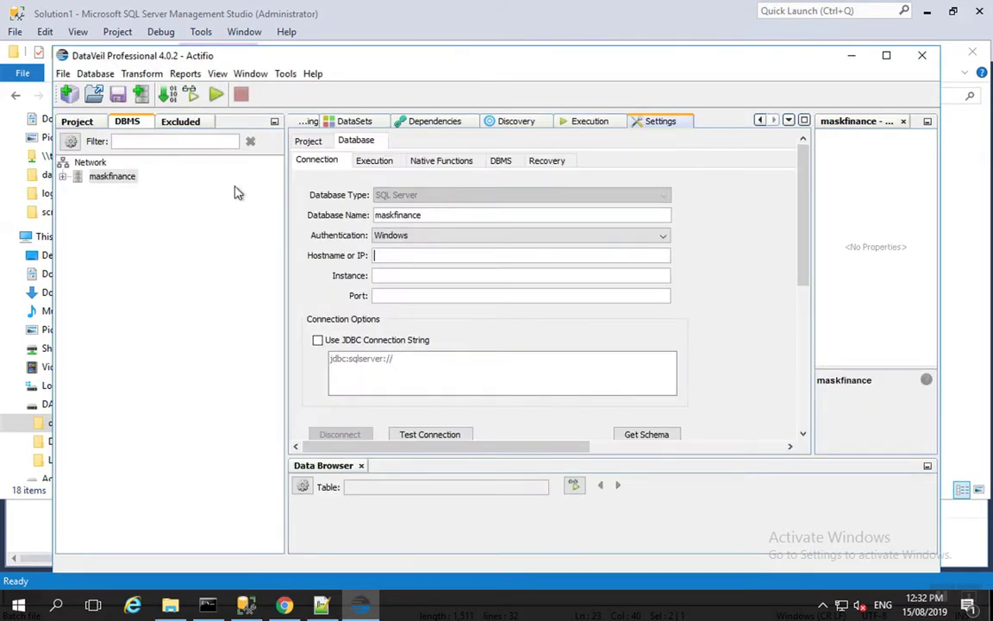
Retrieve the maskfinance schema, listing tables dbo.Random, dbo.users and dbo.usersX.
left_click(87, 123)
left_click(101, 153)
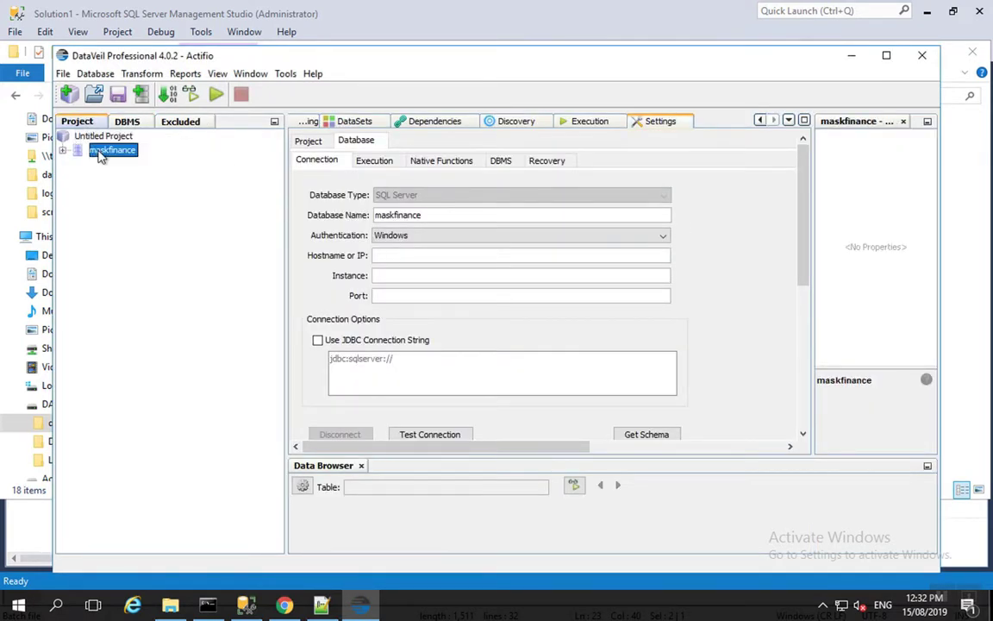
right_click(102, 155)
left_click(149, 205)
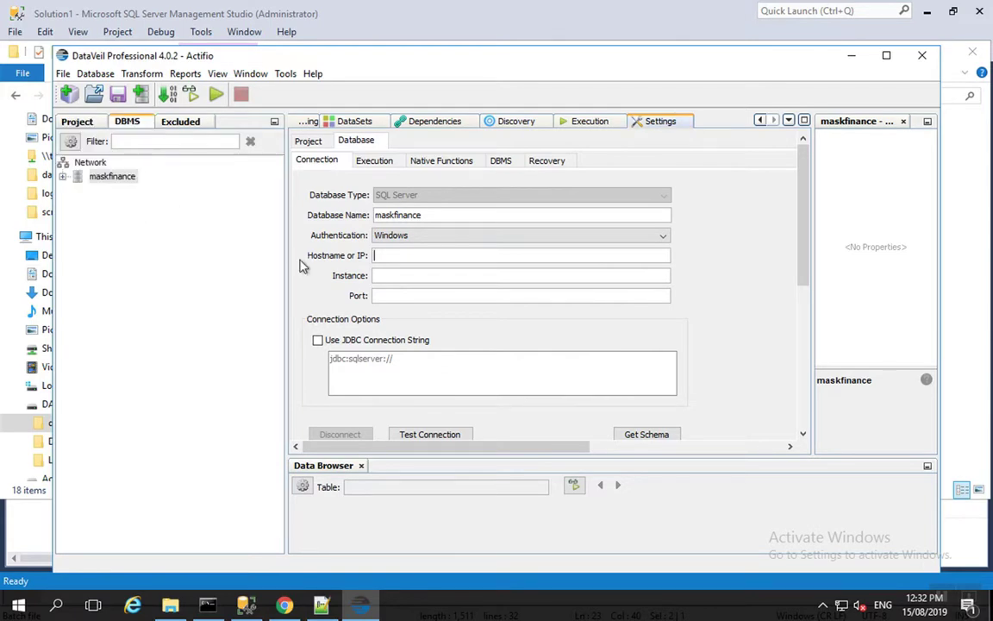
left_click(63, 177)
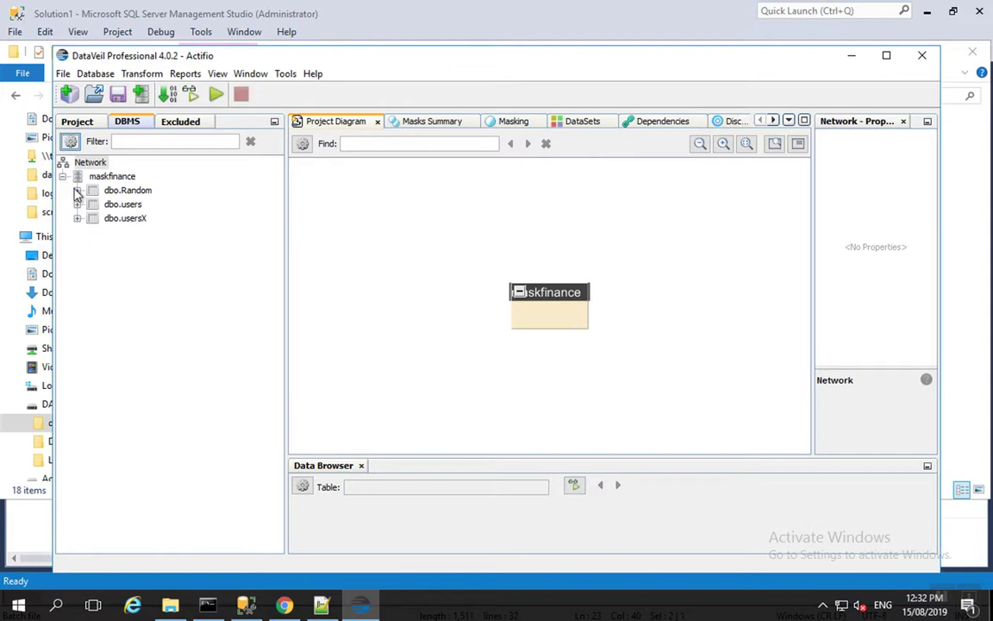
Expand dbo.Random and preview the Name and Phone column data.
left_click(77, 190)
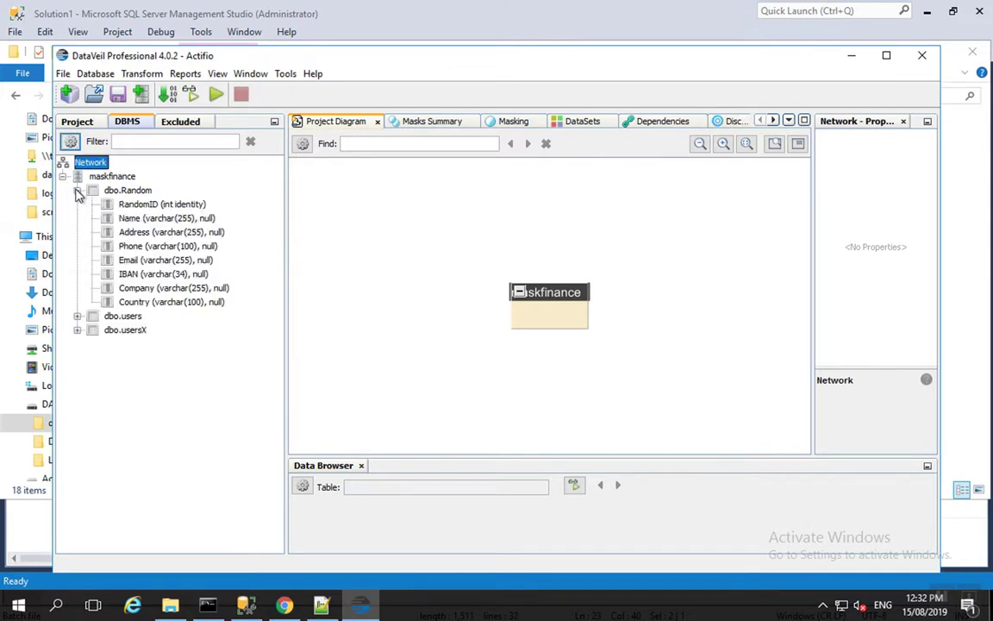
left_click(145, 222)
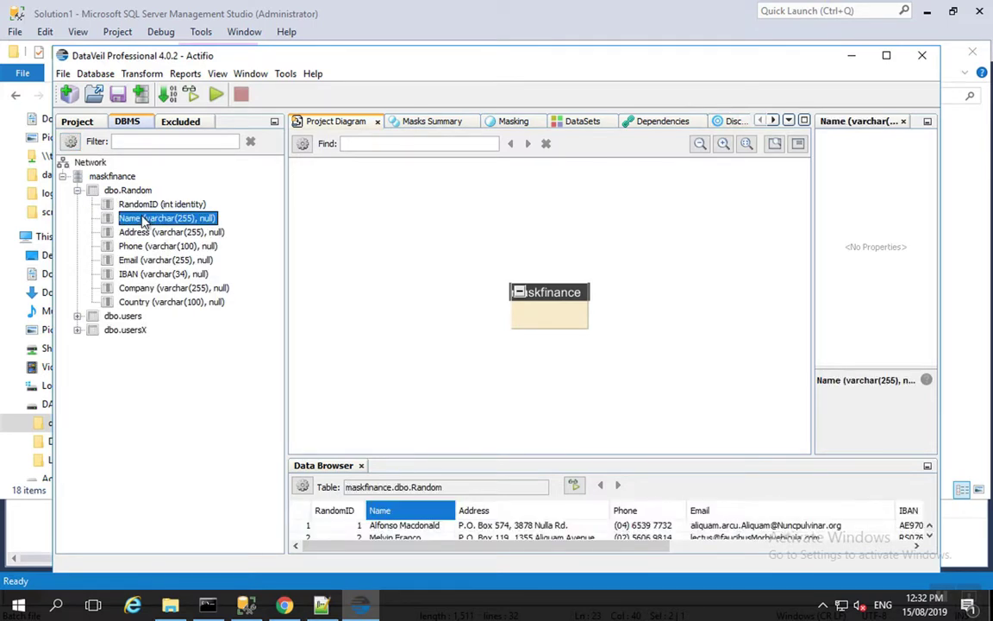
right_click(145, 222)
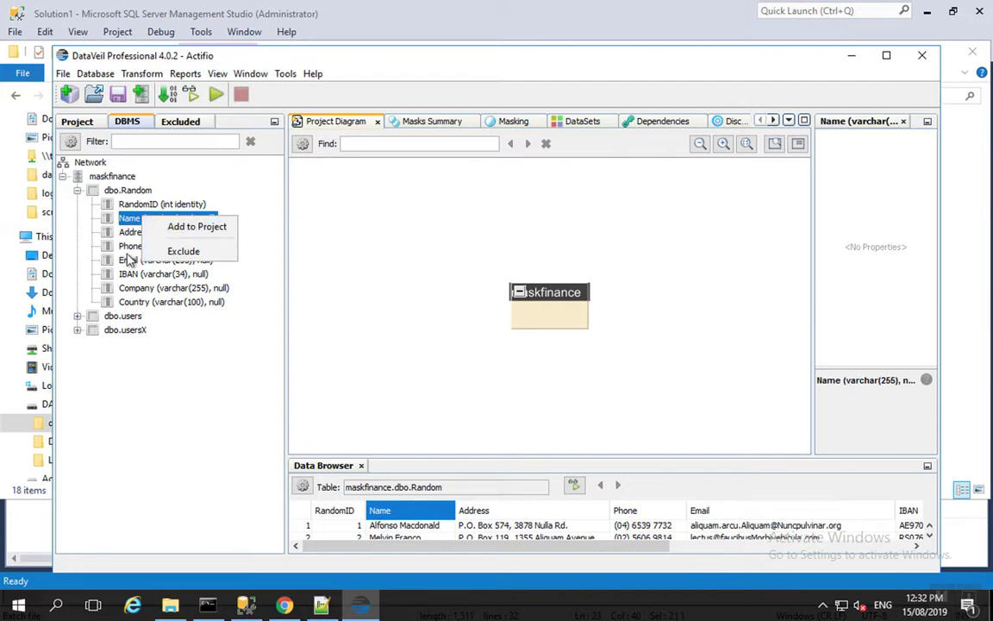
left_click(115, 229)
left_click(125, 248)
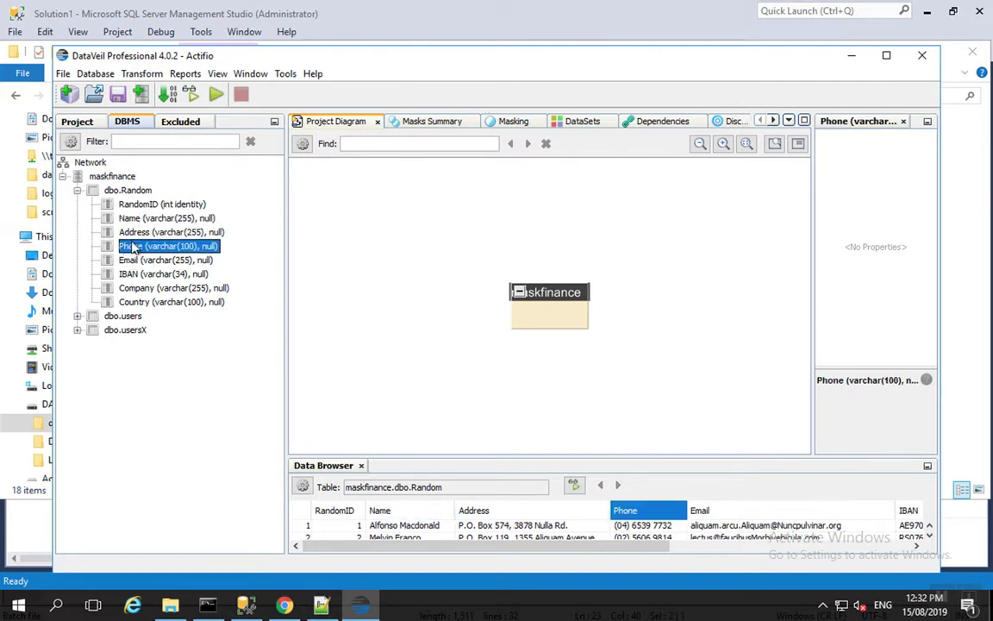
left_click(63, 73)
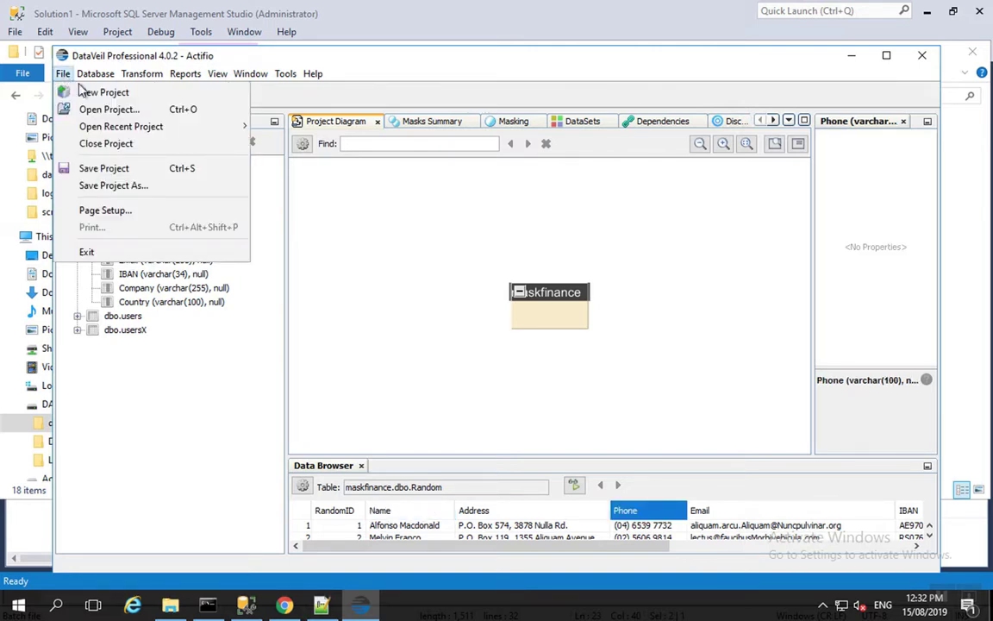
Open D:\DV_Files\FinMask_av.dvp without saving the current untitled project.
left_click(69, 114)
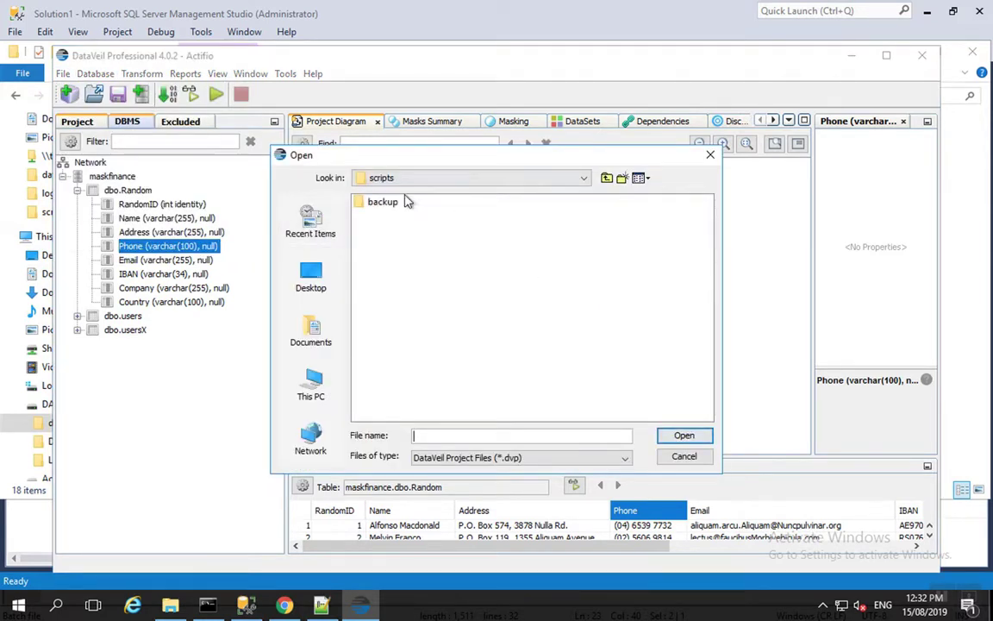
left_click(310, 384)
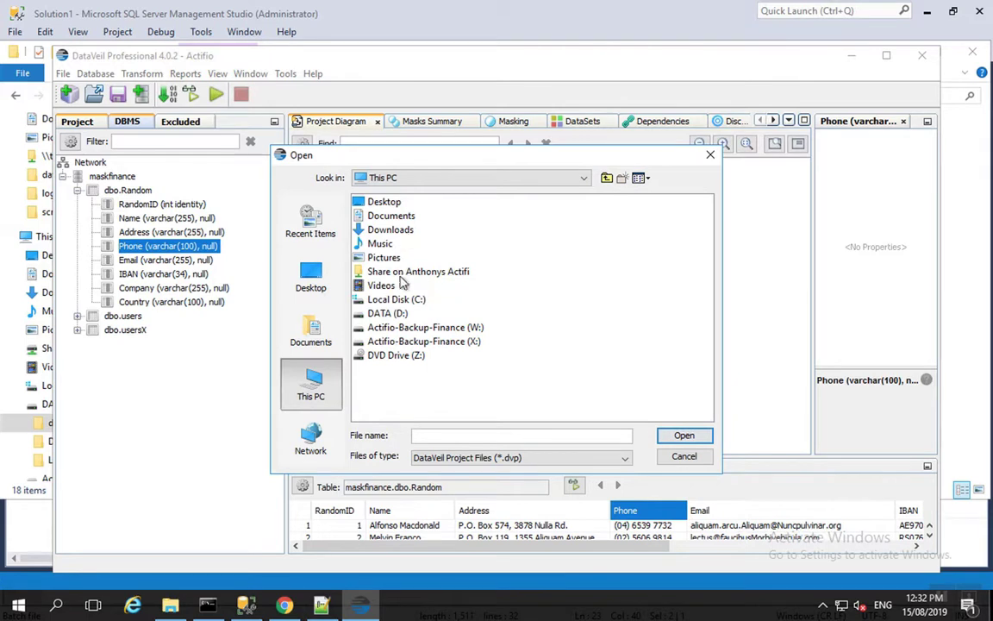
double_click(387, 313)
left_click(395, 216)
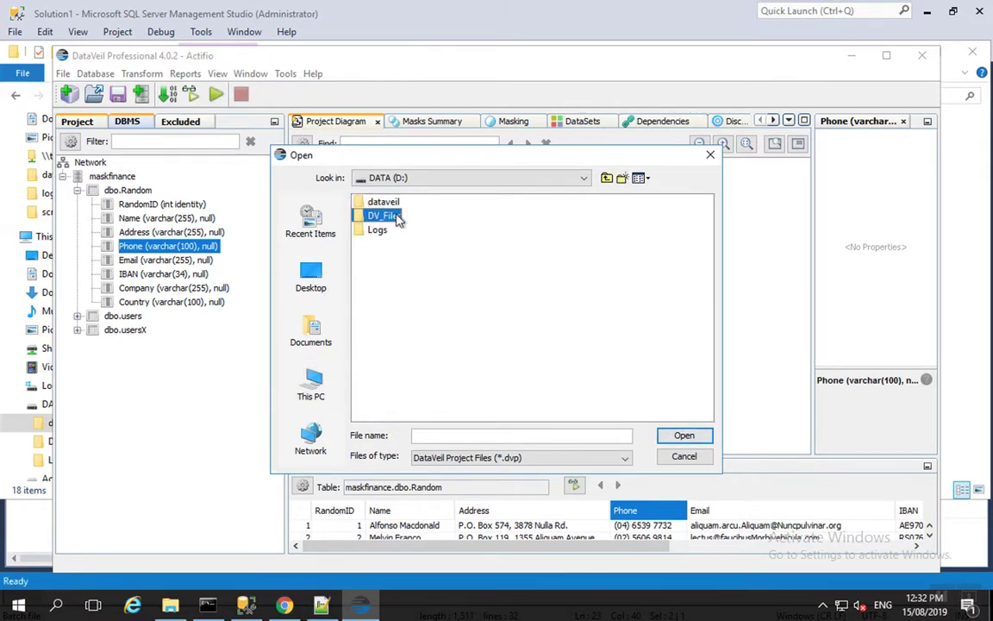
double_click(396, 217)
double_click(371, 192)
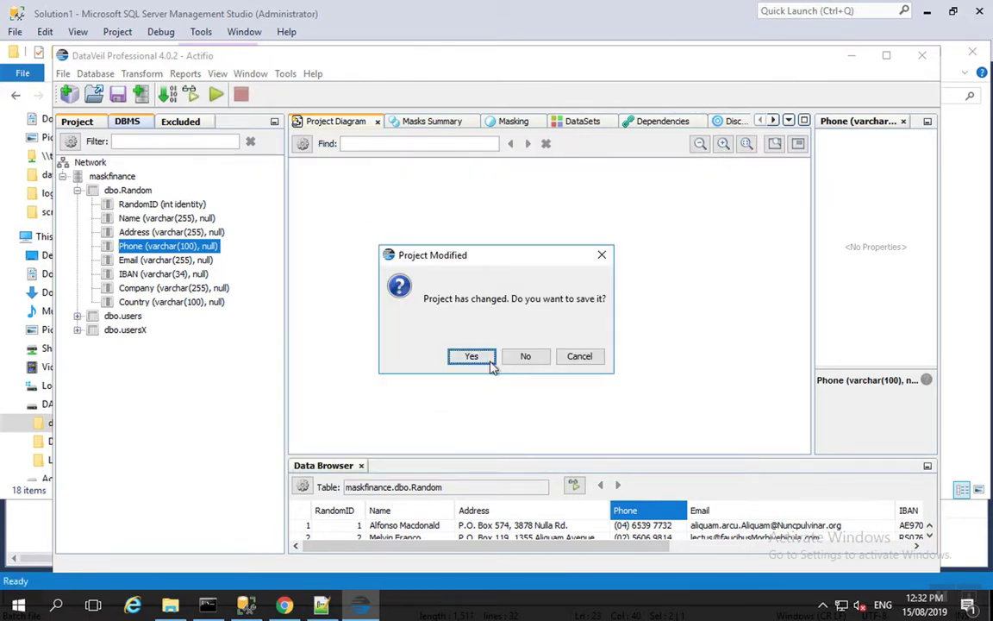
left_click(538, 359)
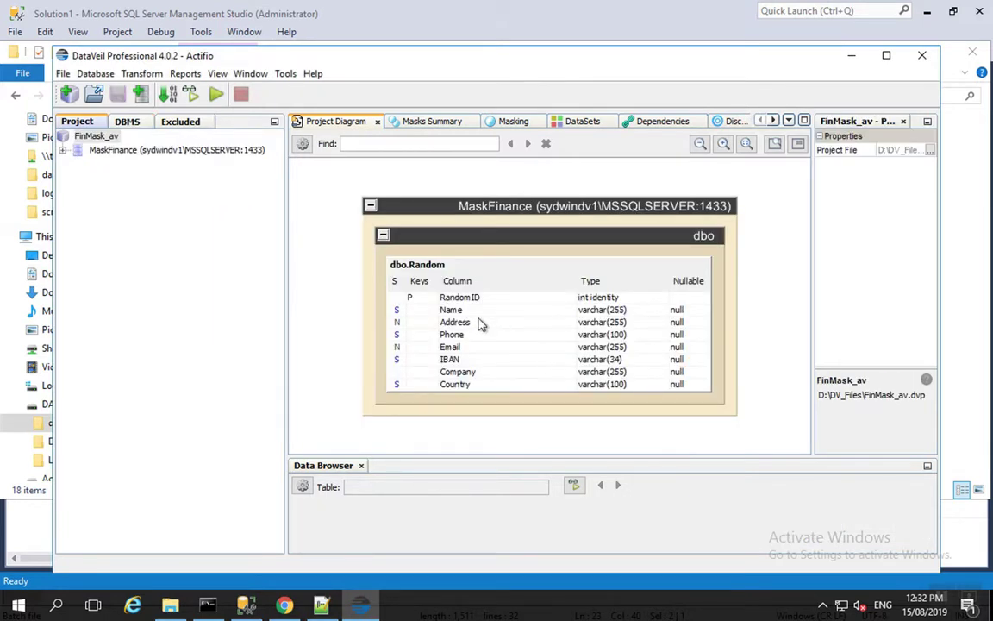
Expand MaskFinance > dbo.Random and enter the project key to reveal the Name column's data.
left_click(62, 150)
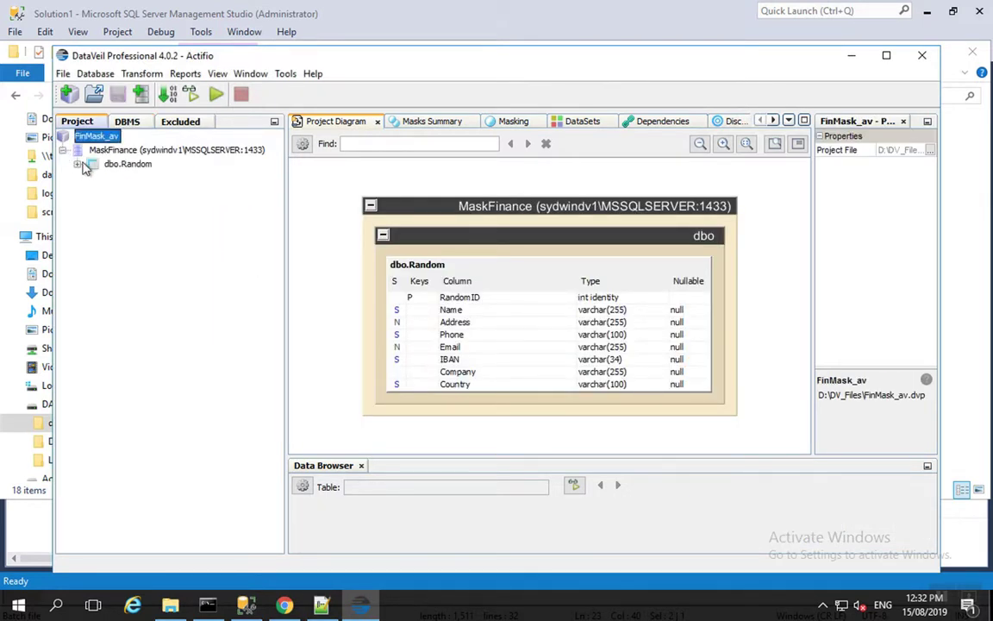
left_click(78, 164)
left_click(161, 192)
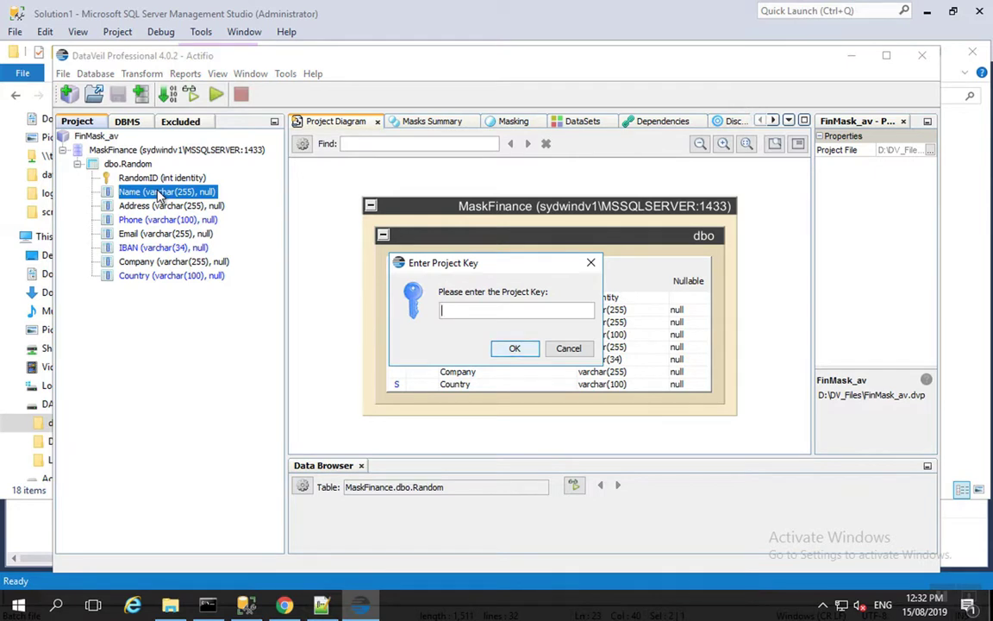
type("••••••••")
key("Return")
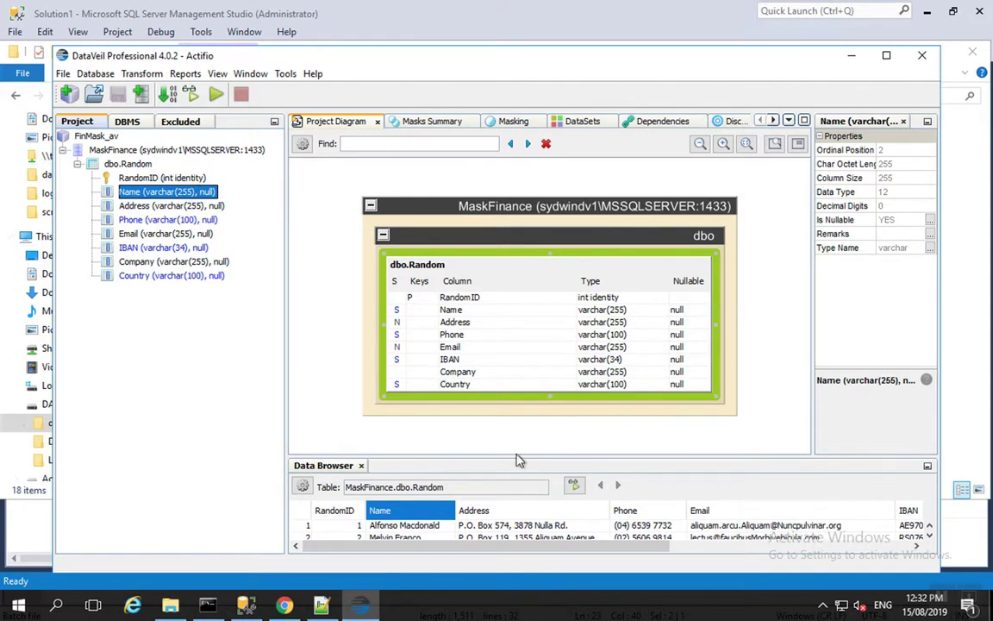
right_click(152, 197)
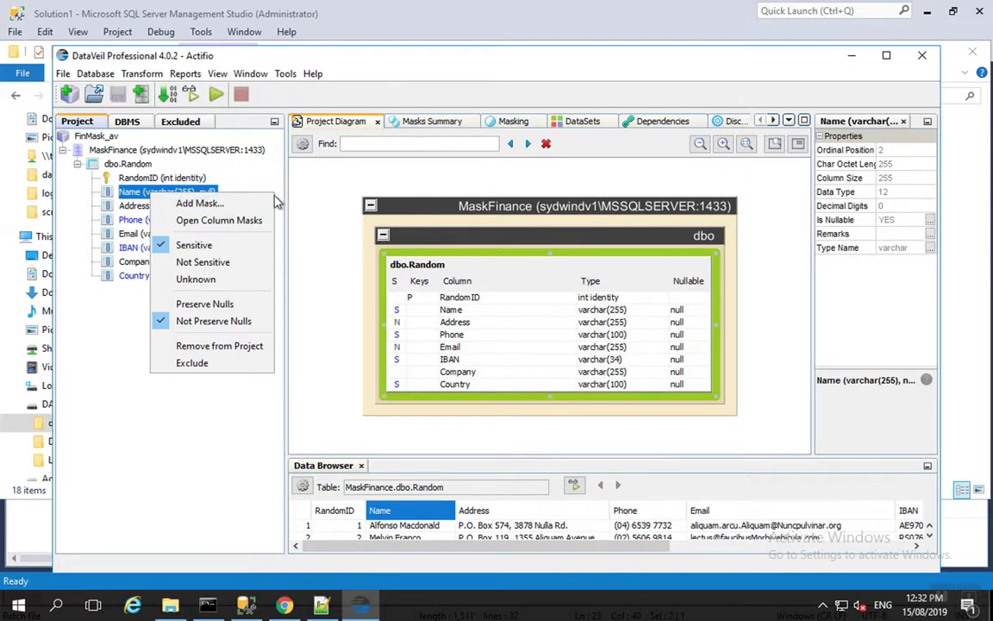
left_click(115, 314)
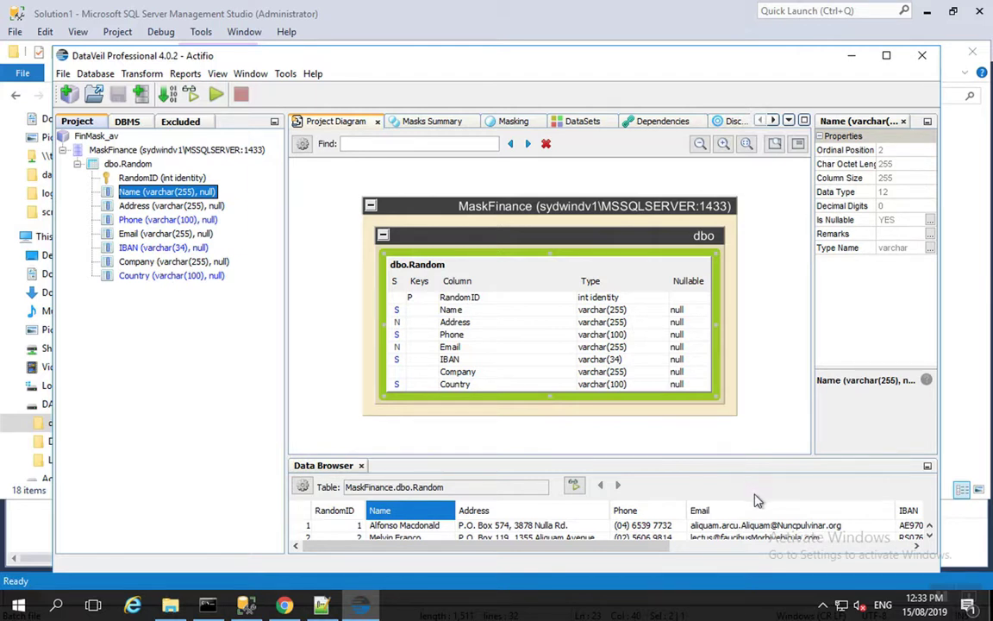
Start a Preview Run on MaskFinance from the Execution tab, Quick scope with 20 sample rows.
left_click(774, 120)
left_click(774, 121)
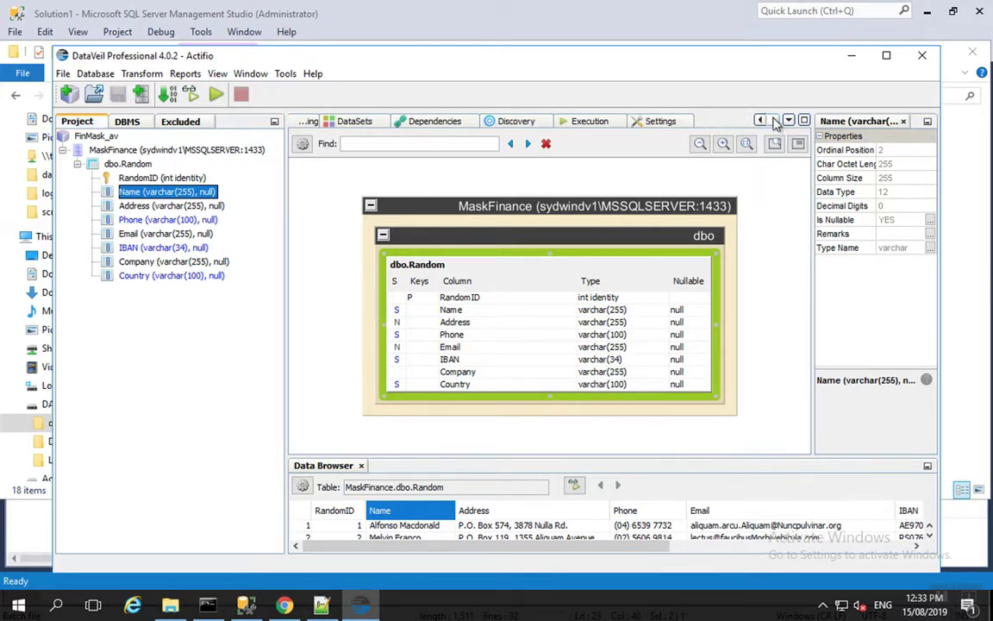
left_click(595, 125)
left_click(778, 198)
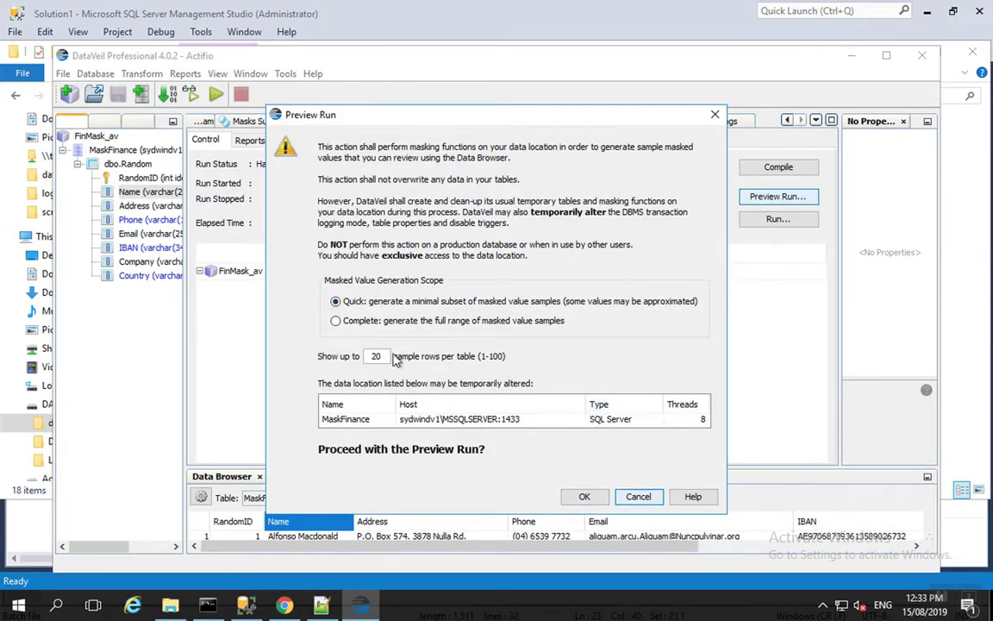
Finish the preview masking run and sort the preview rows by Name.
left_click(585, 498)
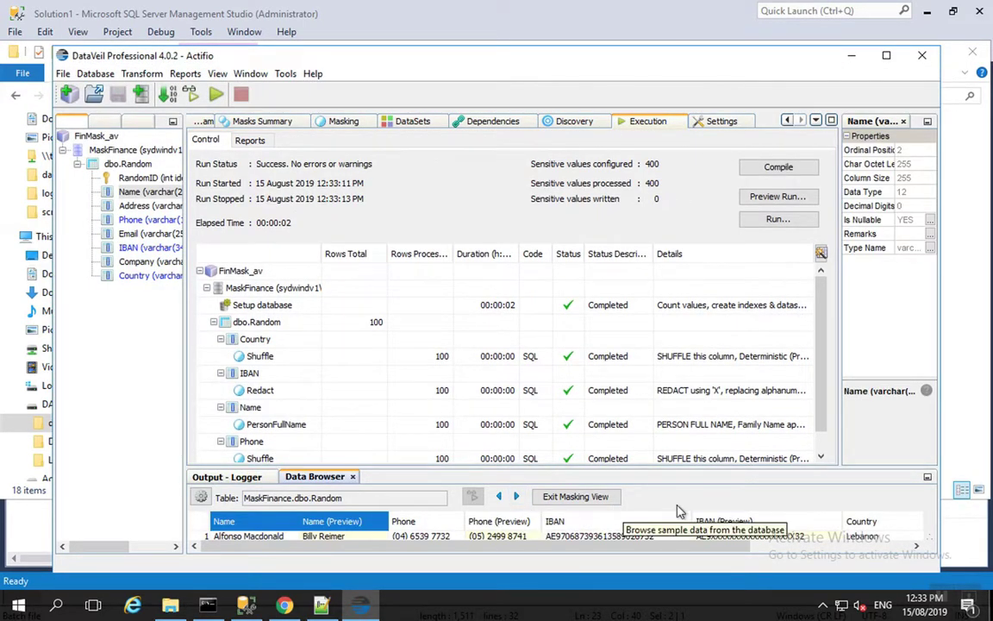
scroll(250, 536, "down", 3)
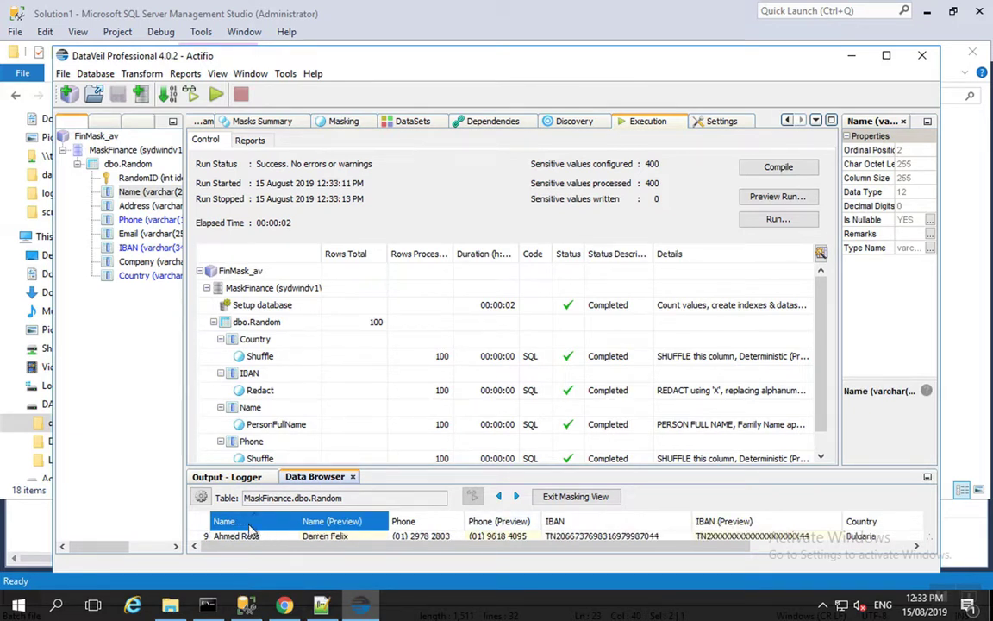
left_click(261, 525)
left_click(279, 523)
Compare original and masked phones, IBANs and countries in the grid, then show Name's mask settings.
scroll(205, 526, "up", 3)
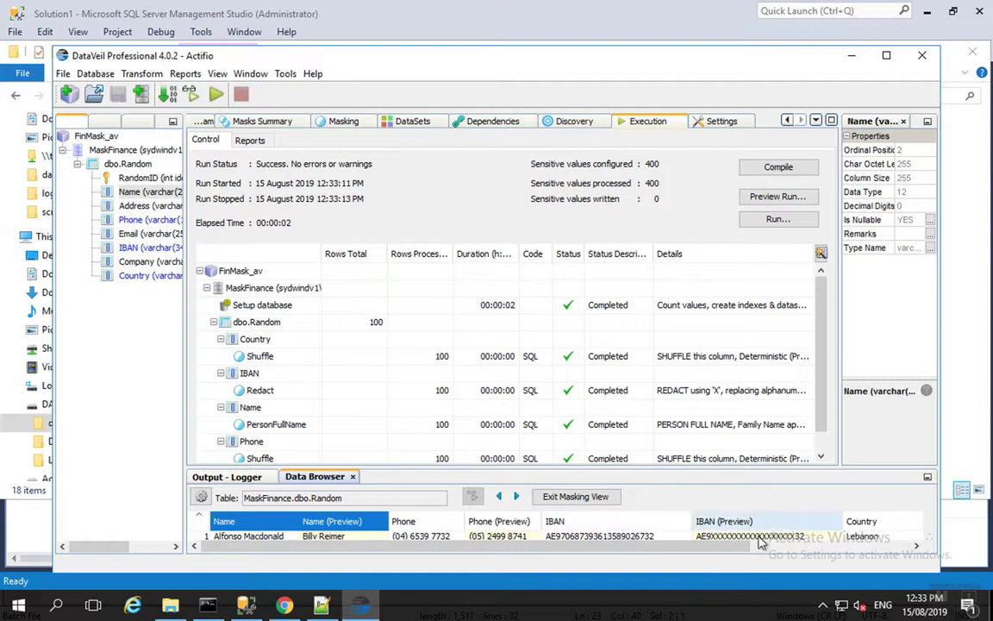
left_click_drag(739, 543, 873, 549)
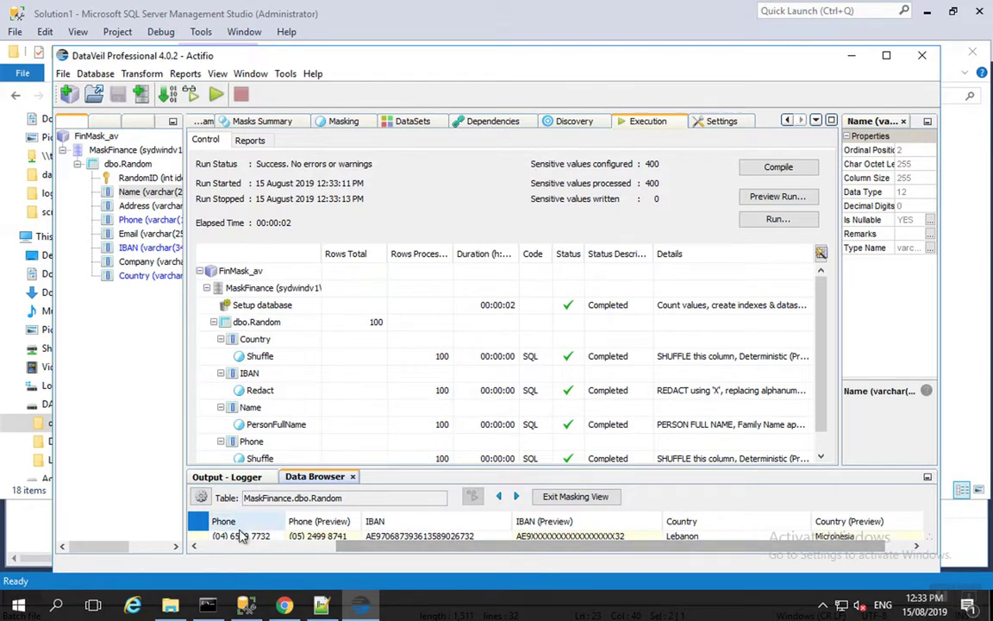
left_click_drag(370, 545, 220, 546)
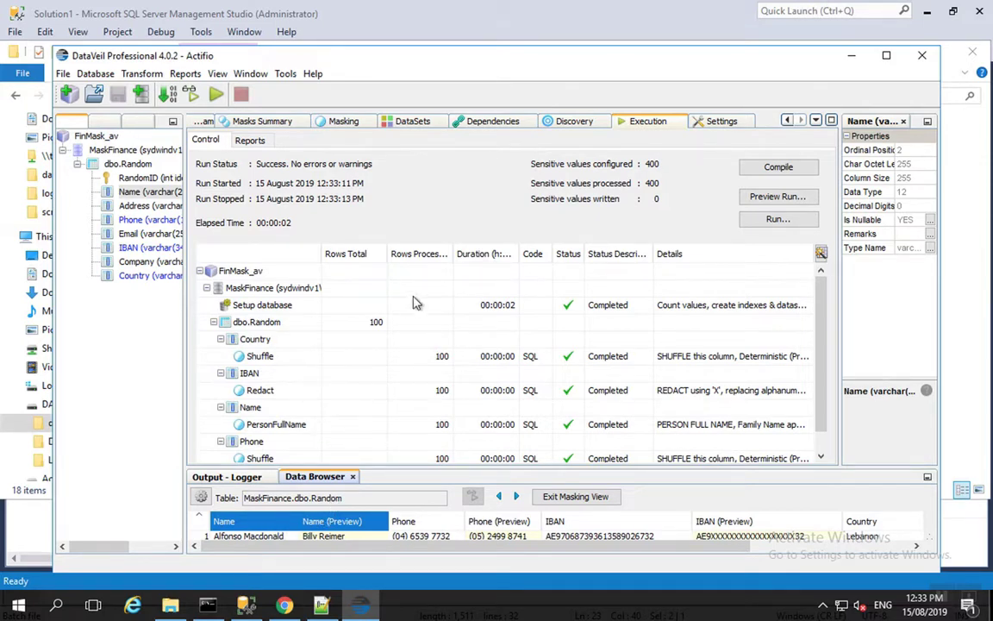
left_click(342, 123)
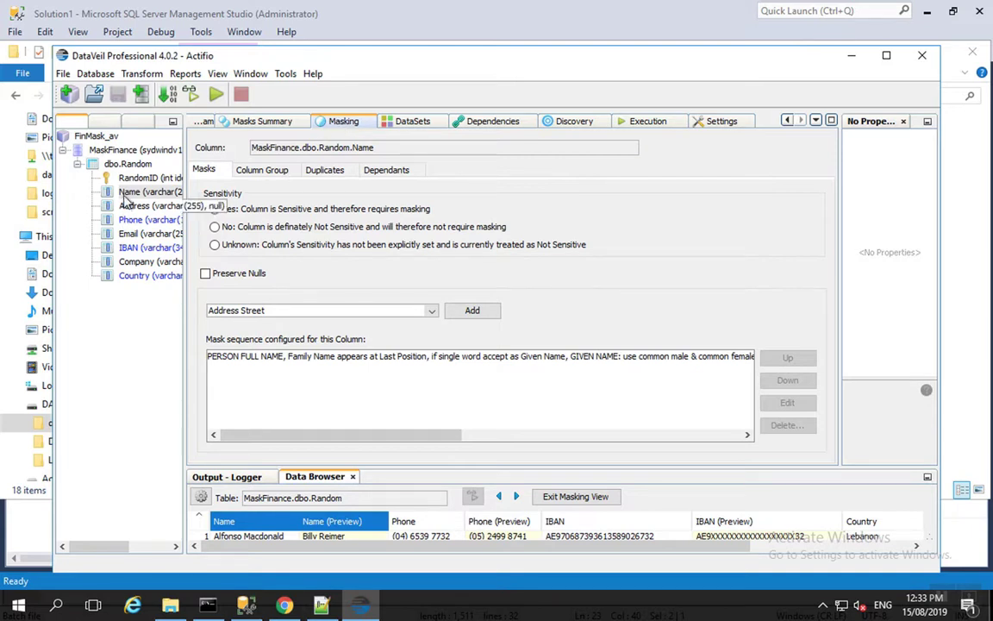
Review the Name masks, Phone shuffle, IBAN redaction and Country deterministic shuffle.
left_click(125, 192)
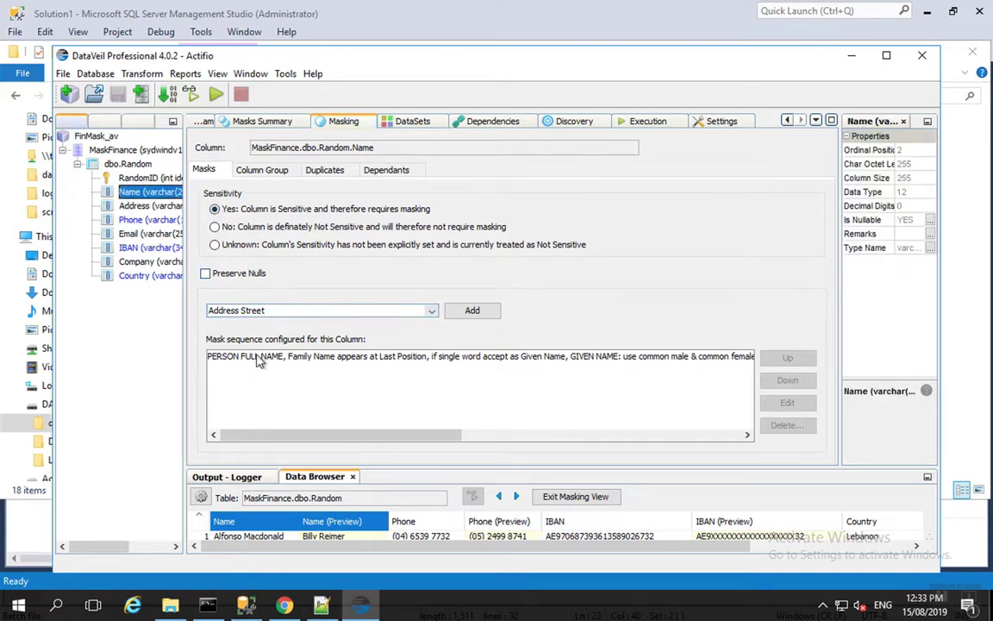
left_click(155, 220)
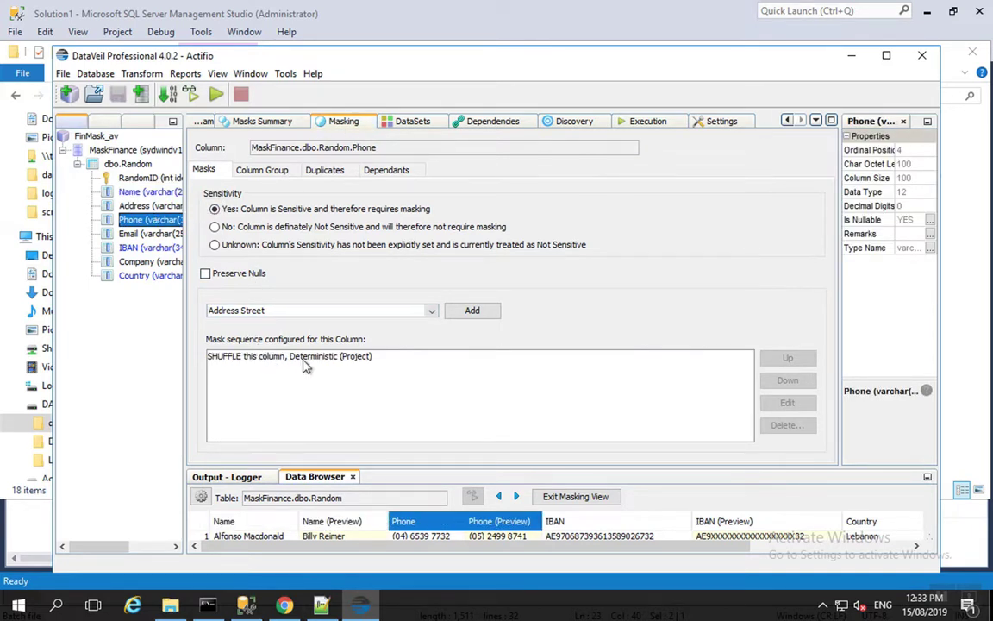
left_click(156, 248)
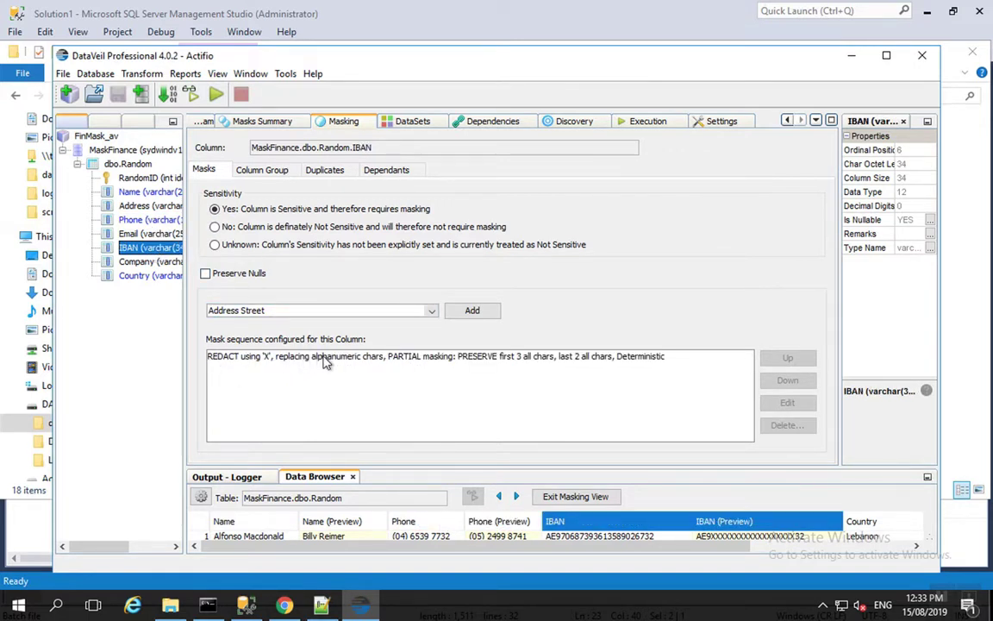
left_click(159, 276)
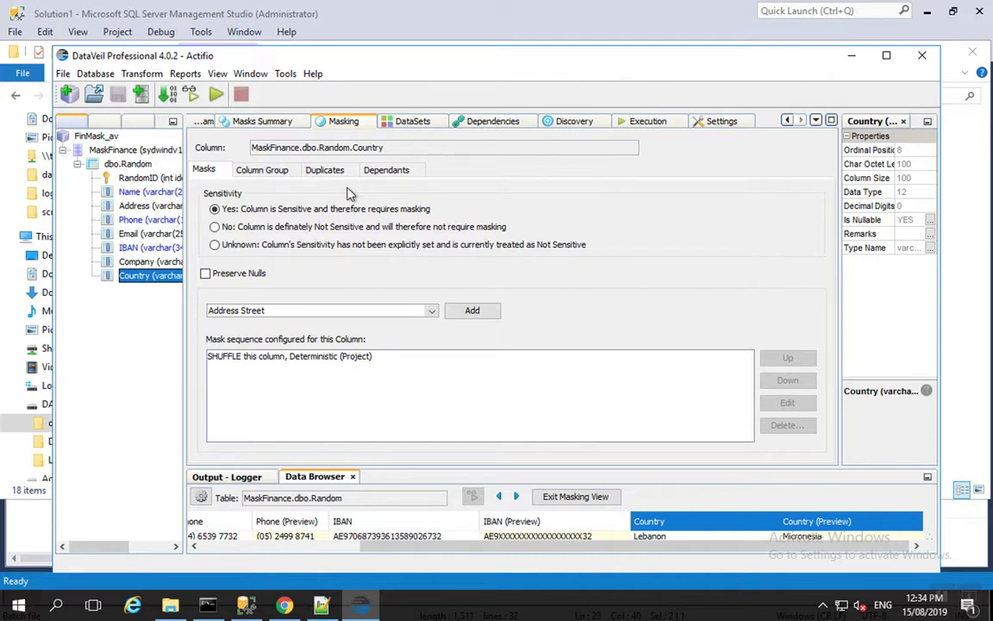
Close DataVeil and browse to C:\Program Files\Actifio\scripts in File Explorer.
left_click(922, 58)
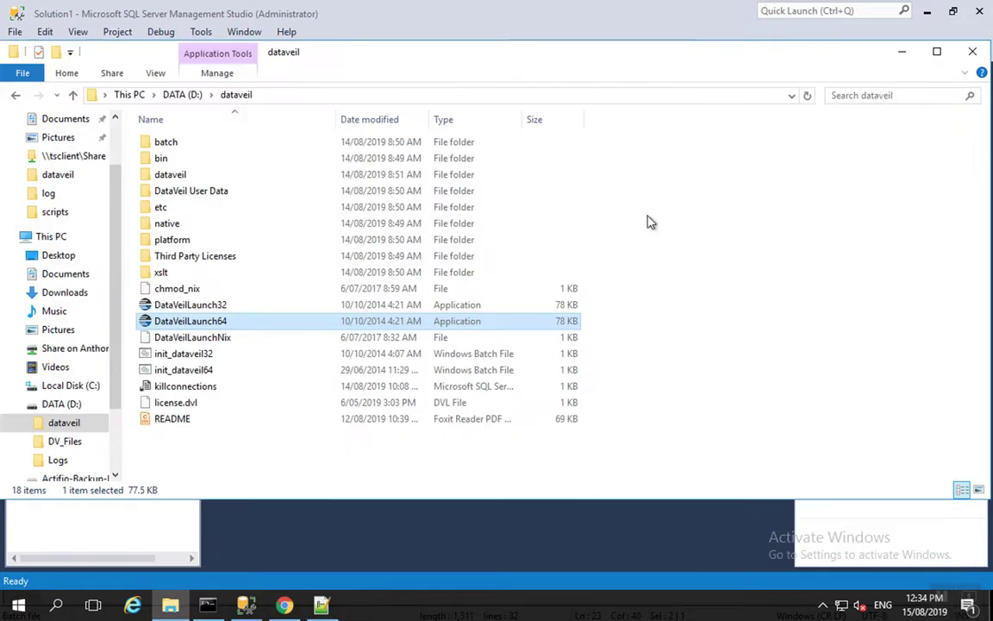
left_click(71, 386)
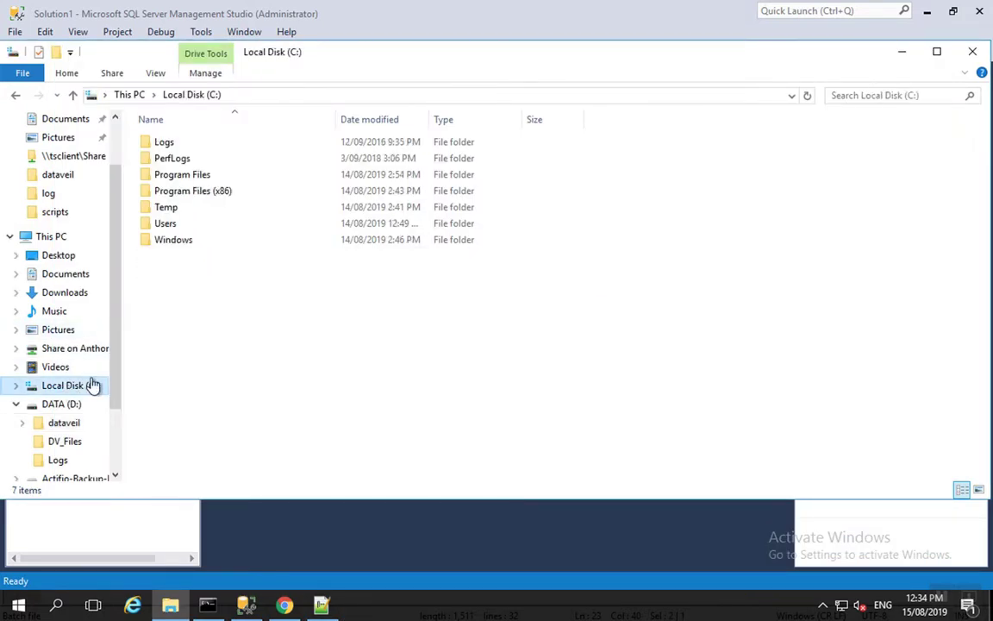
double_click(182, 175)
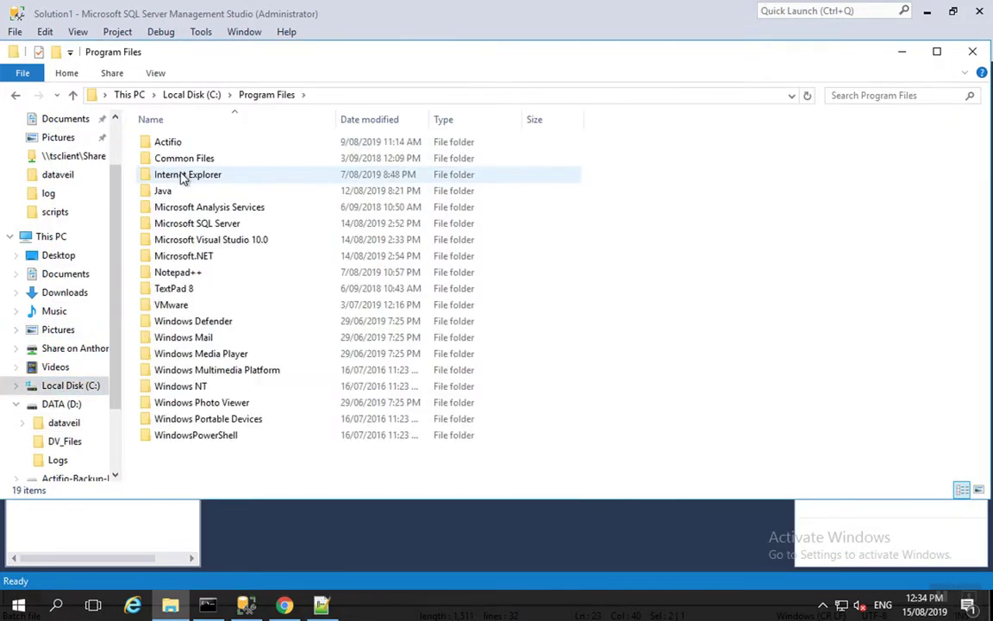
double_click(174, 142)
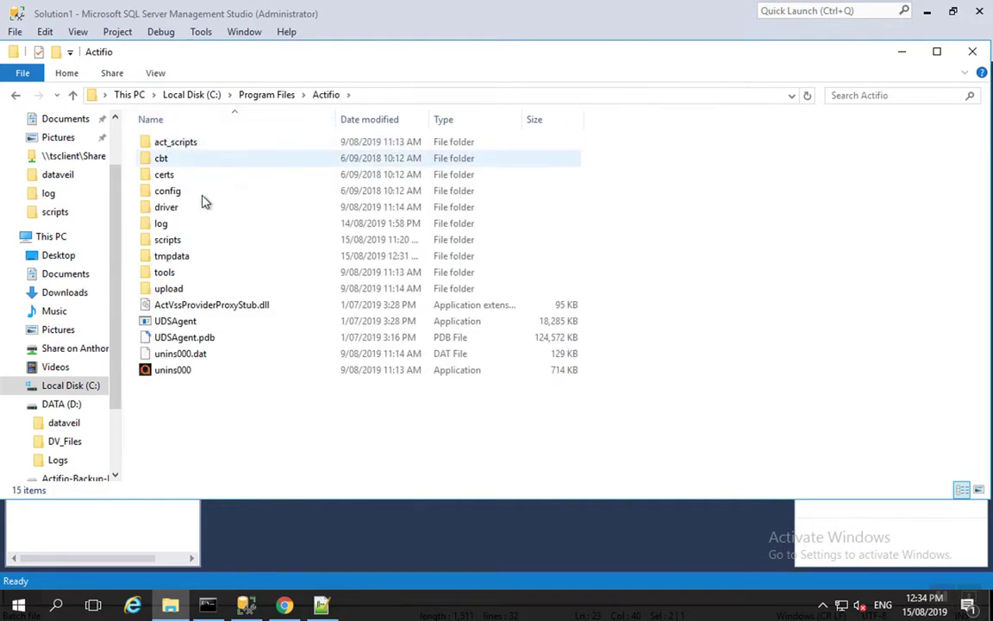
double_click(186, 240)
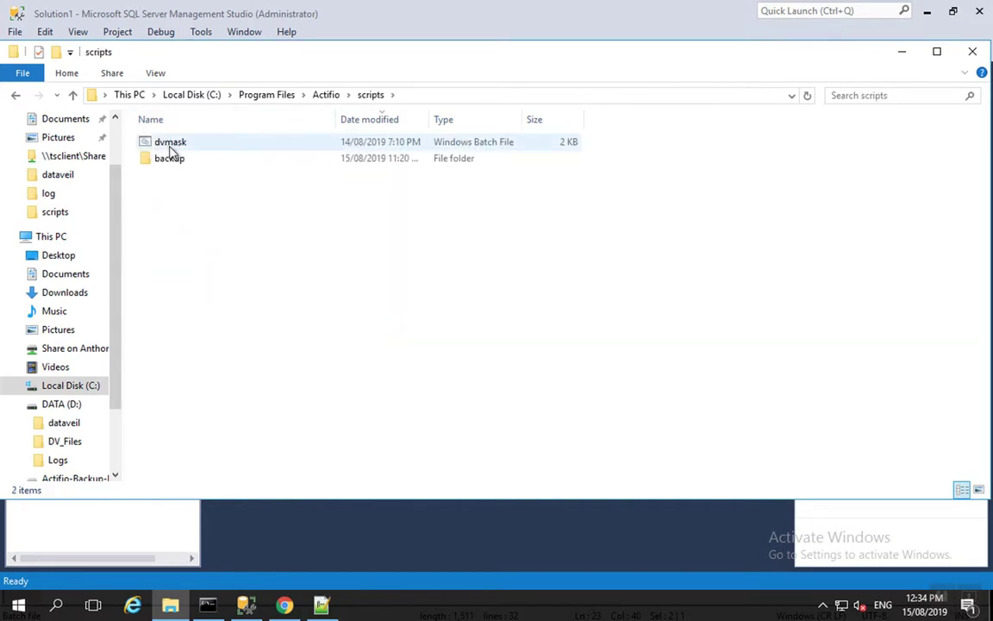
Open dvmask.bat for editing in Notepad++.
left_click(172, 145)
right_click(173, 146)
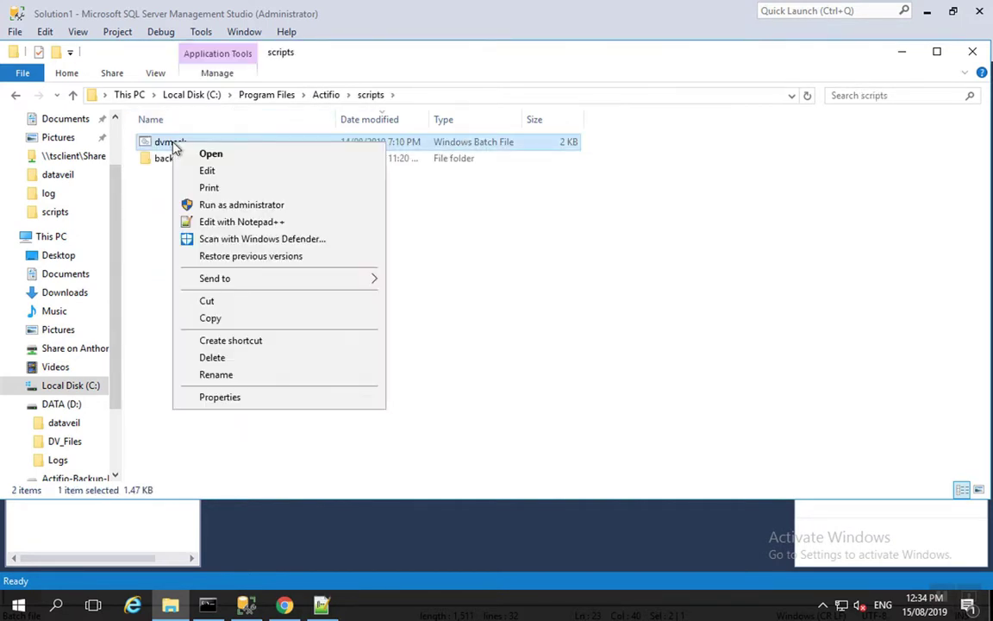
left_click(247, 225)
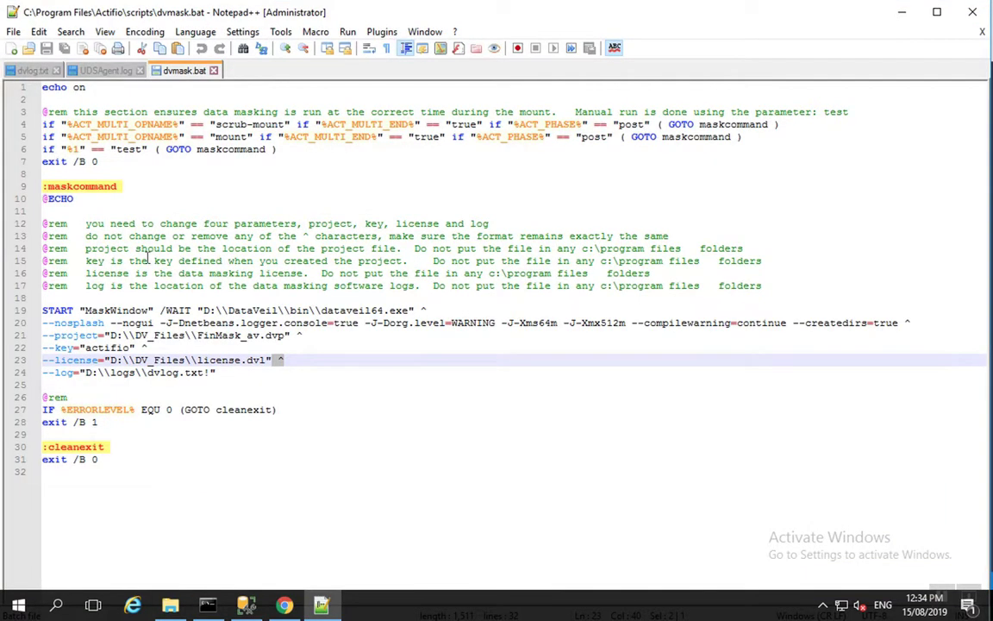
left_click_drag(45, 311, 26, 386)
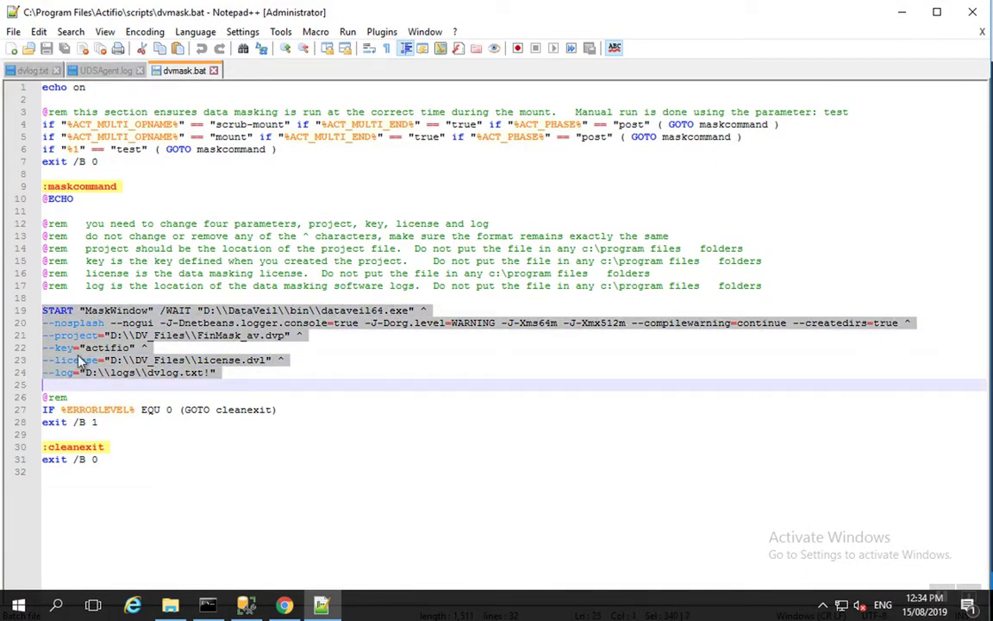
left_click(248, 310)
left_click_drag(204, 309, 404, 309)
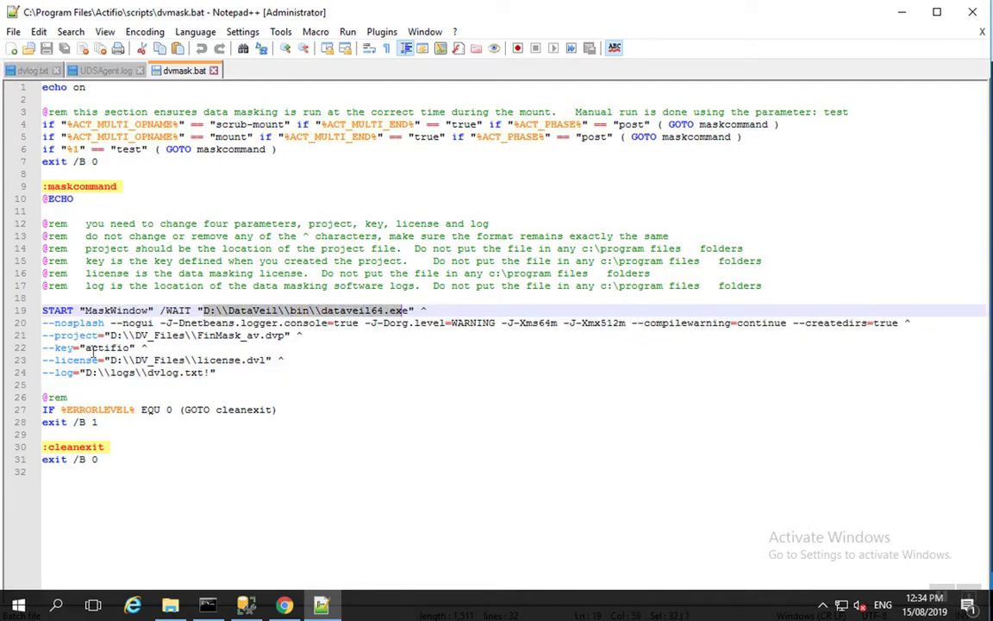
left_click_drag(54, 335, 216, 335)
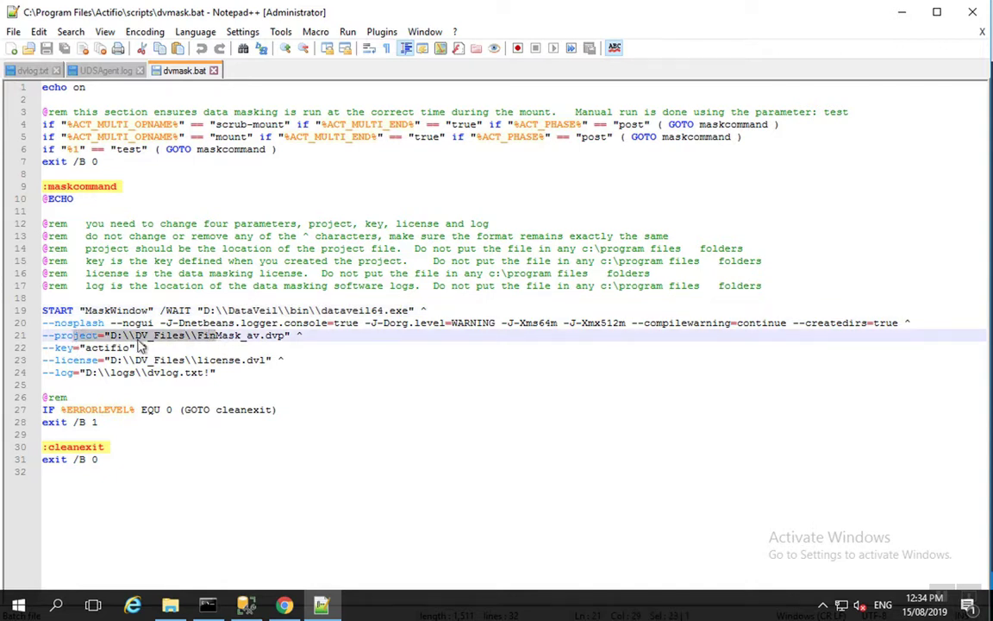
double_click(101, 348)
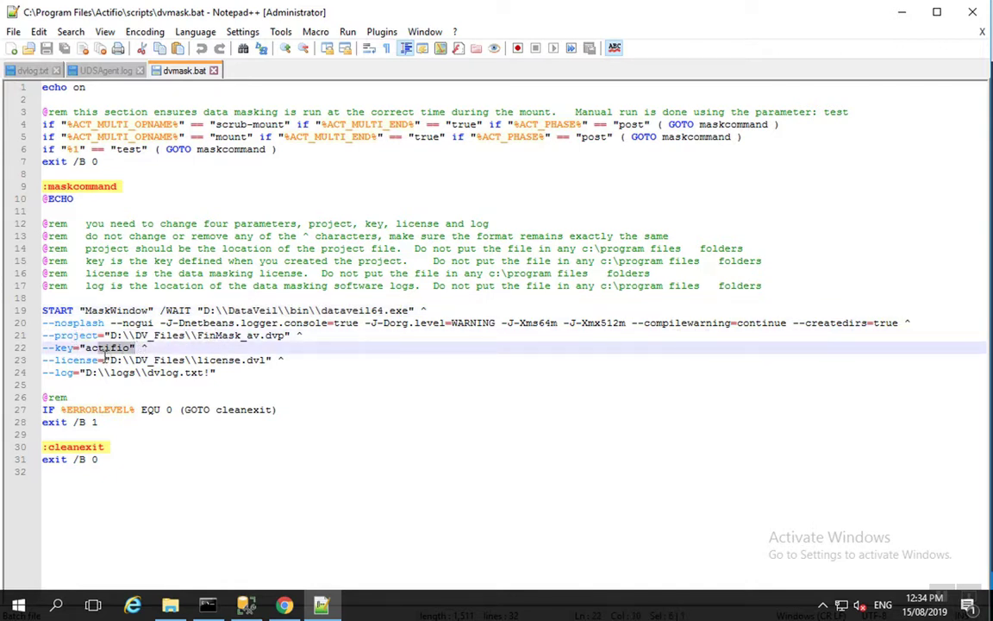
mouse_move(104, 361)
left_mouse_down()
mouse_move(242, 360)
mouse_move(197, 373)
mouse_move(104, 360)
mouse_move(122, 361)
left_mouse_up()
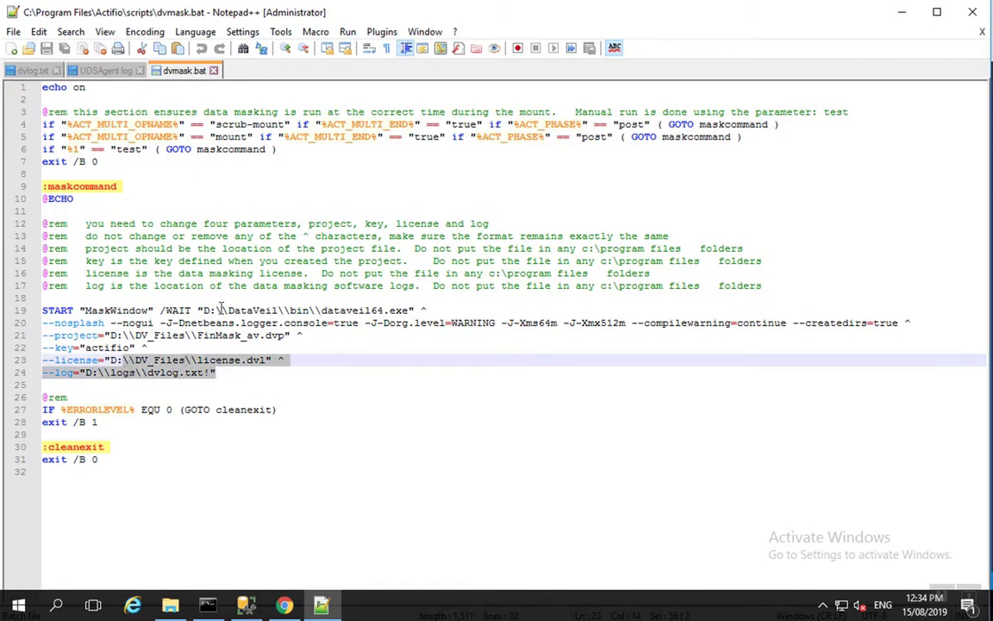
key("Down")
key("Down")
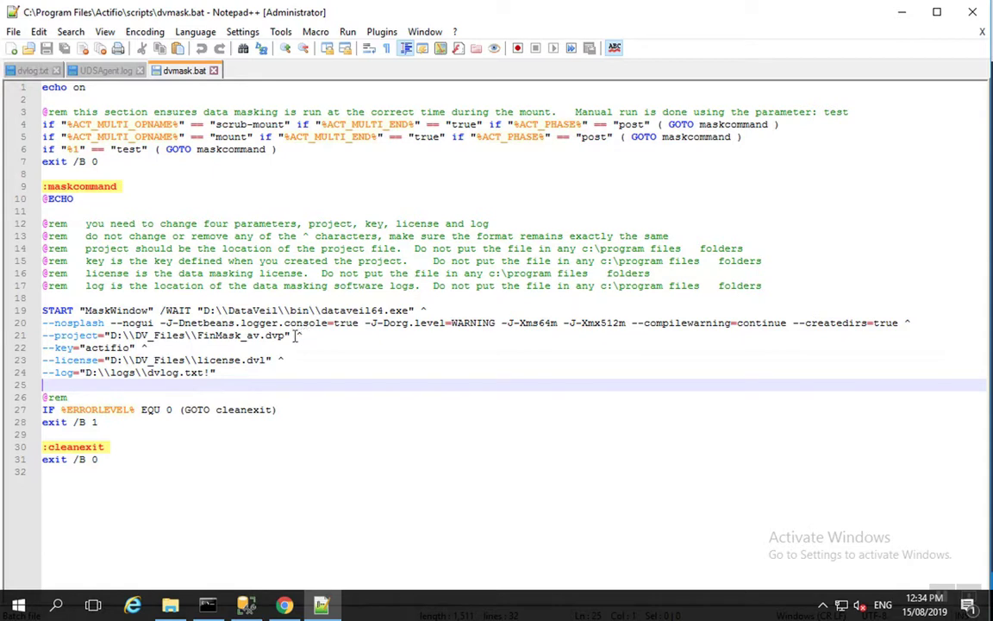
left_click(306, 334)
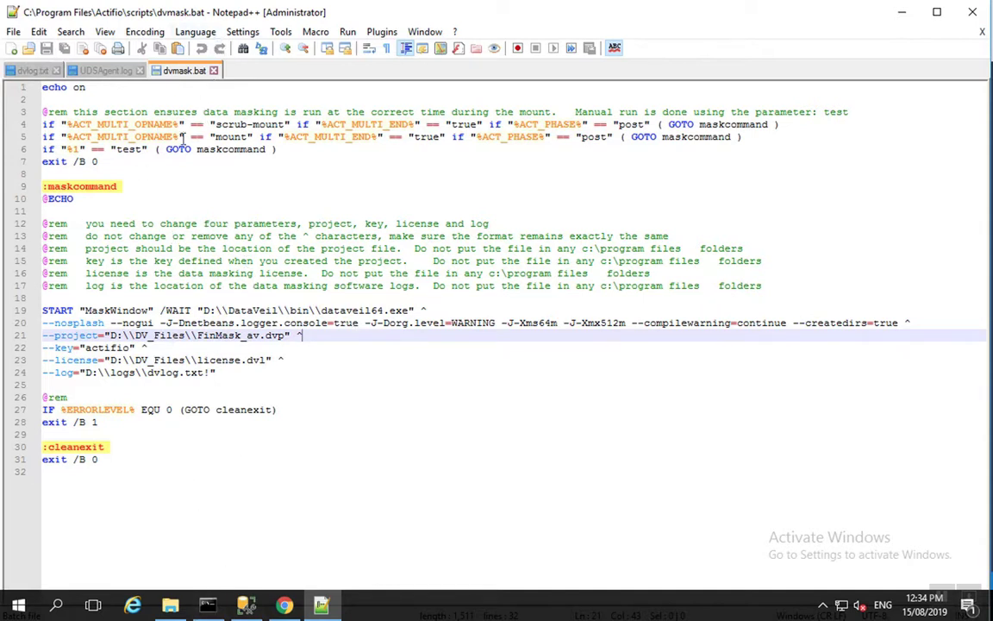
Reload UDSAgent.log and run 'dvmask.bat test', masking 400 values with exit code 0.
left_click(106, 70)
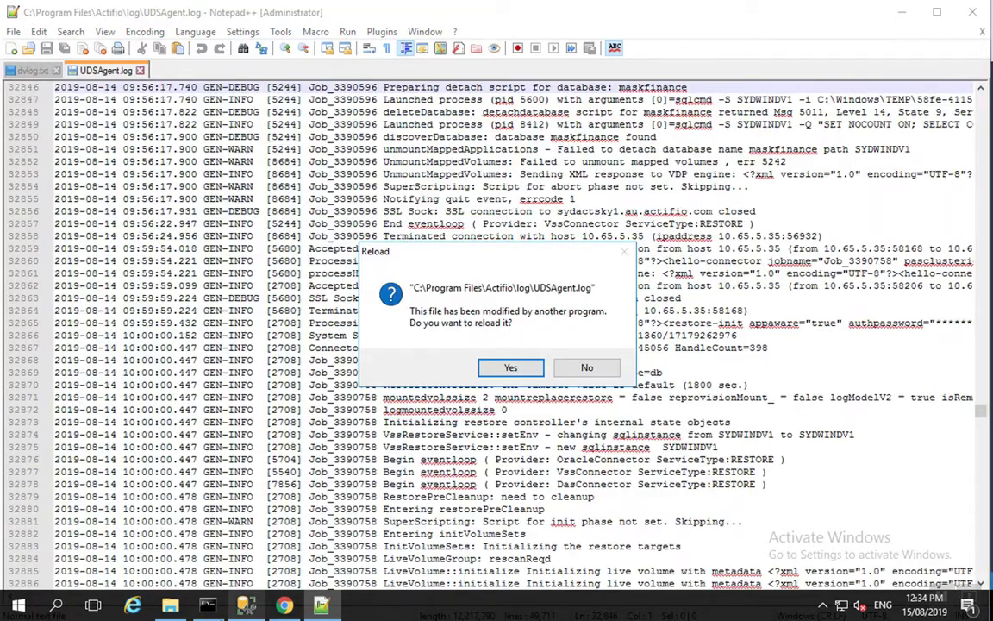
left_click(512, 368)
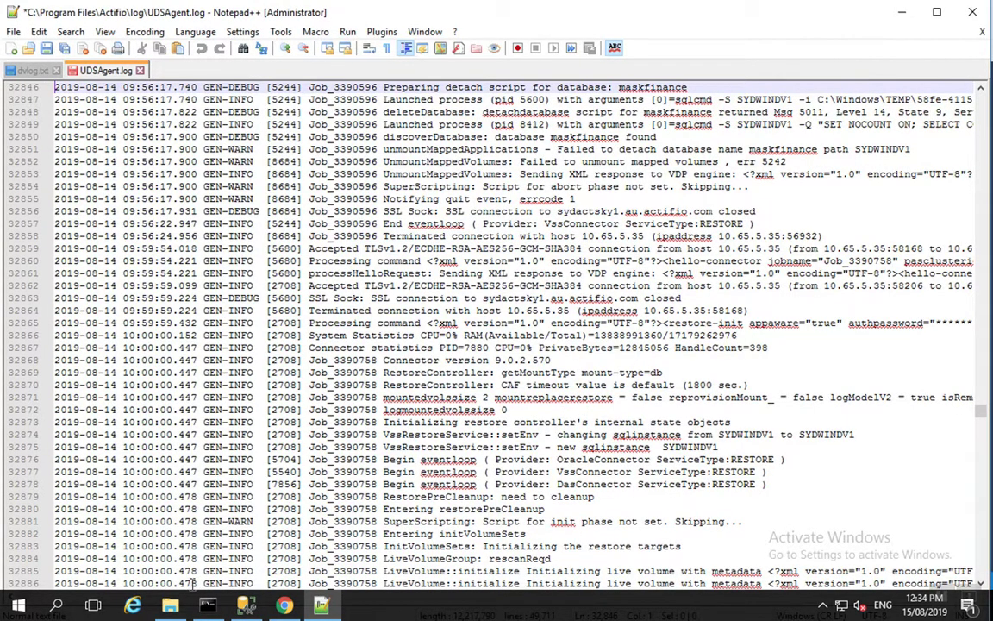
left_click(209, 605)
key("Return")
key("Return")
key("Return")
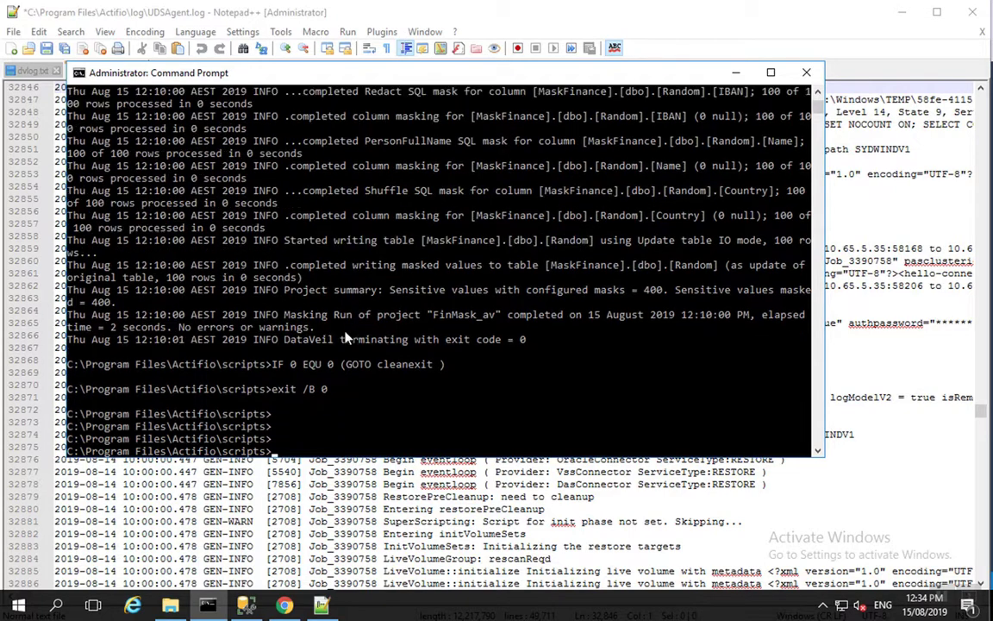
key("Return")
key("Return")
key("Return")
key("Return")
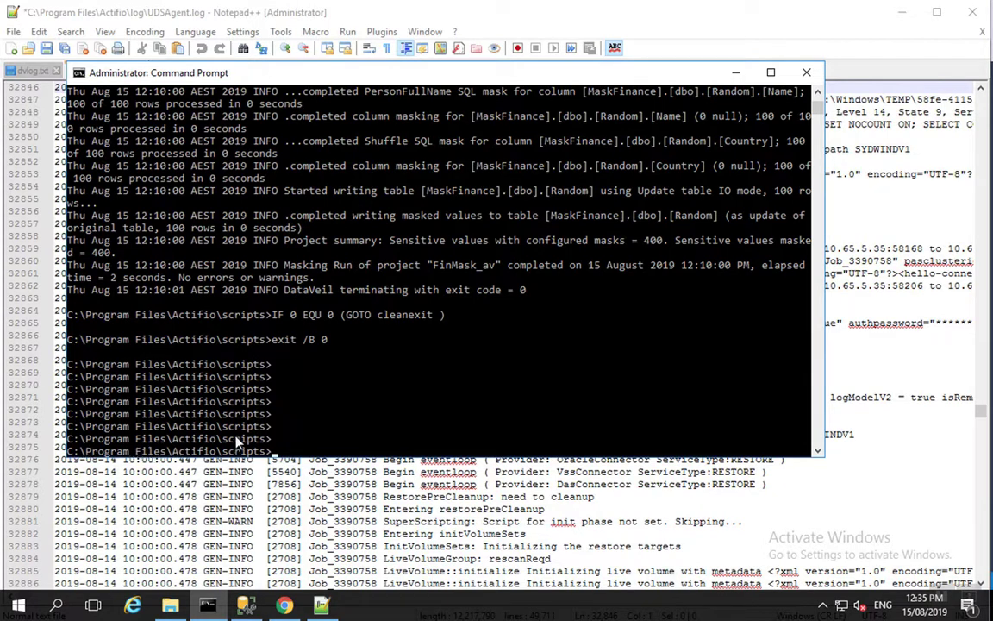
type("dvmask.bat test")
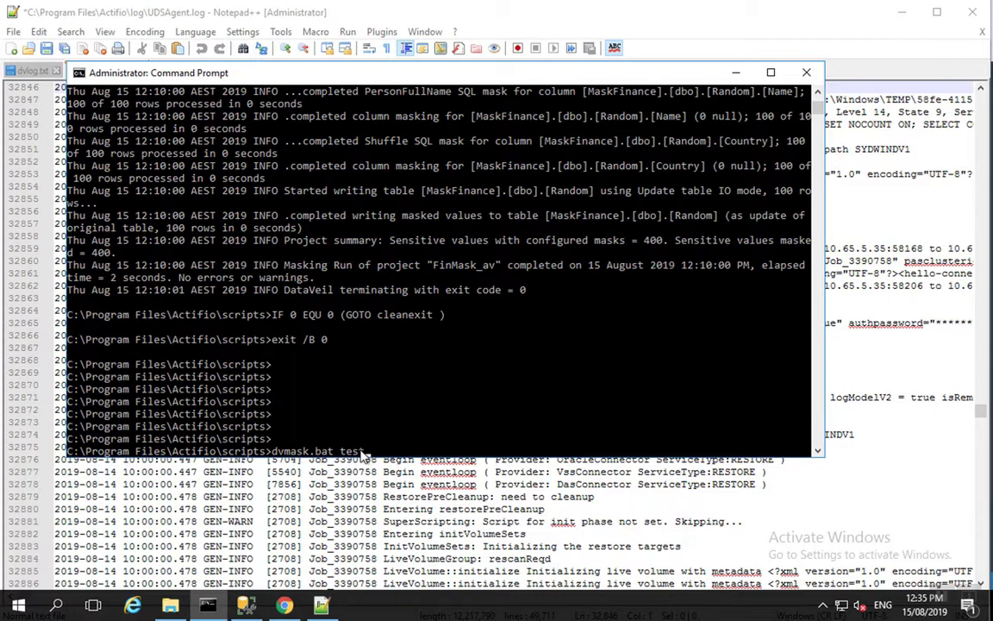
key("Return")
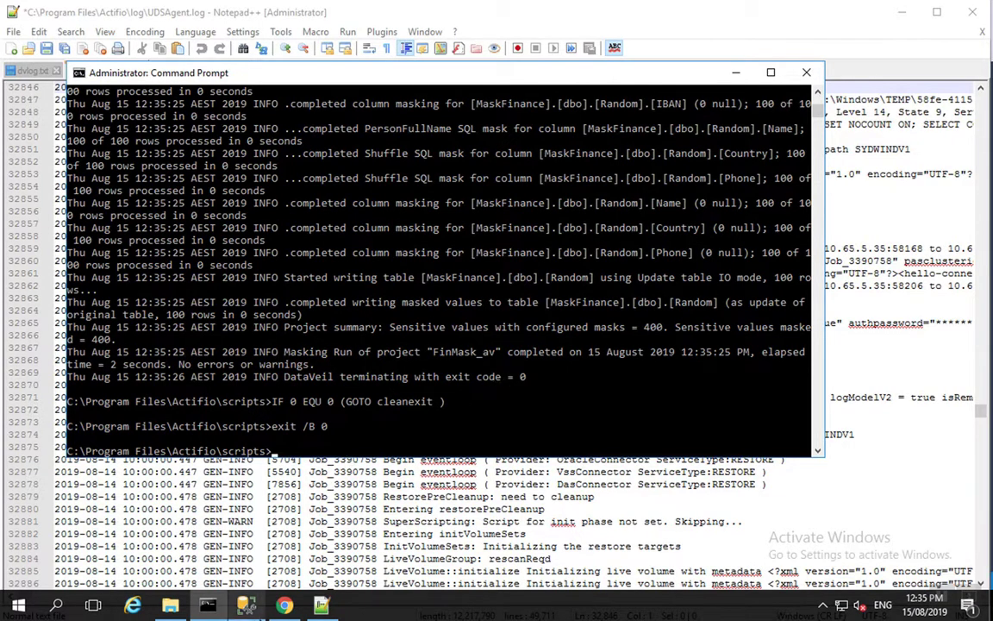
left_click(245, 605)
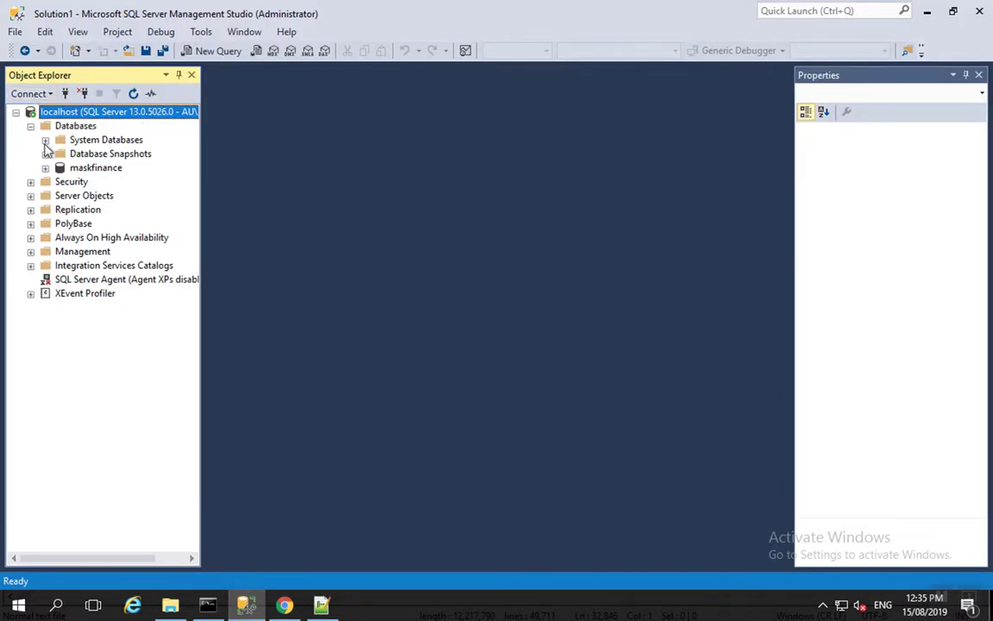
Select the top 1000 rows of maskfinance's dbo.Random and check the redacted IBAN column.
left_click(45, 168)
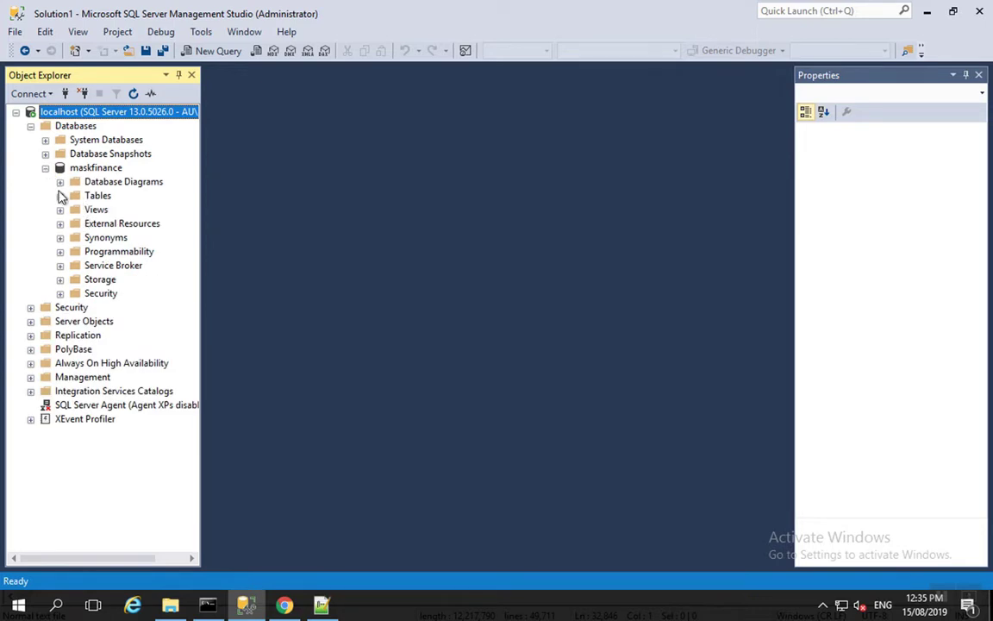
left_click(60, 196)
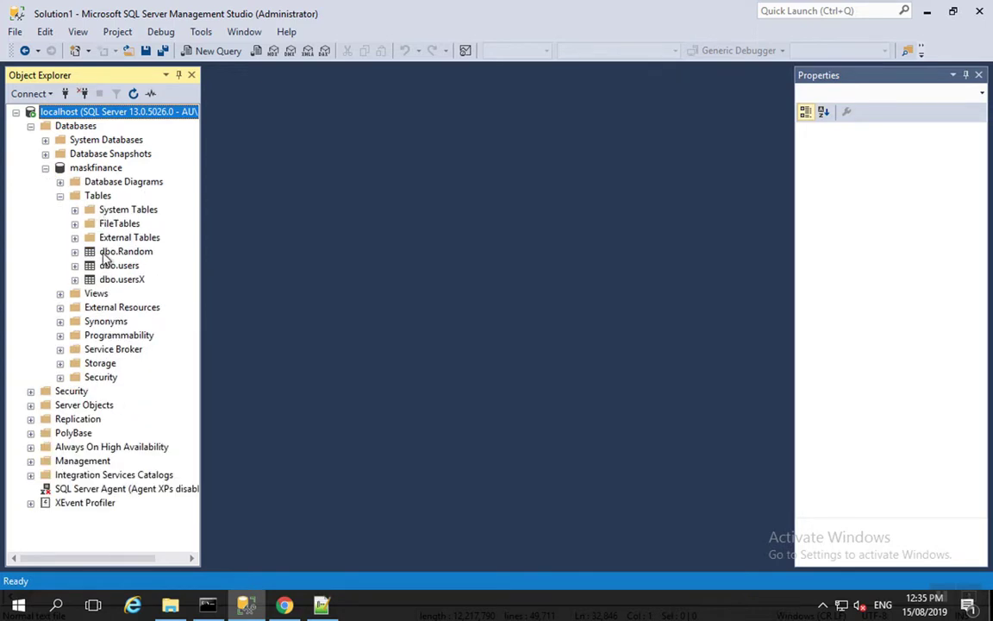
right_click(102, 251)
left_click(185, 263)
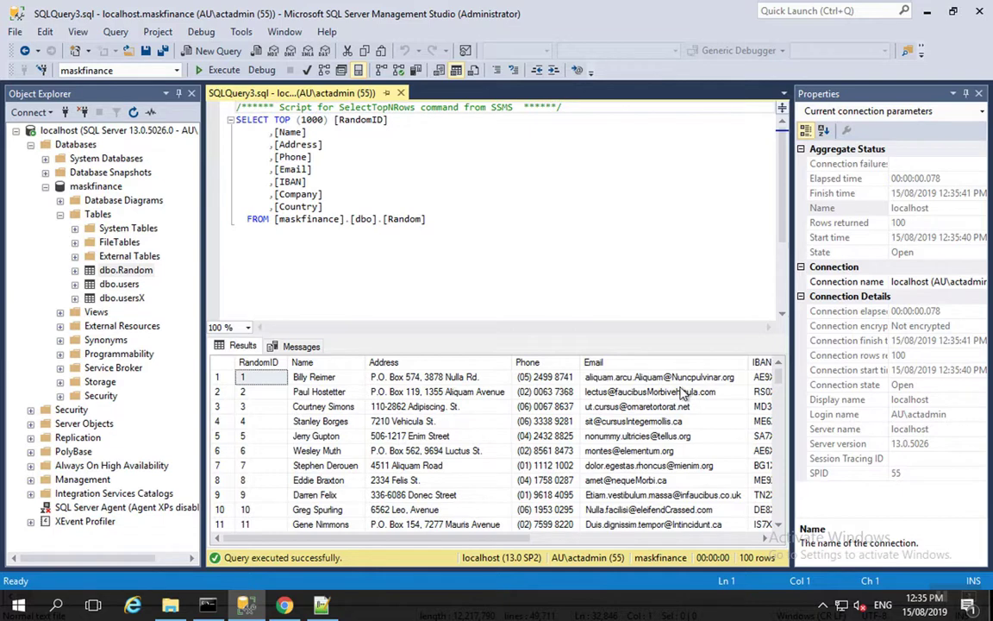
left_click(720, 541)
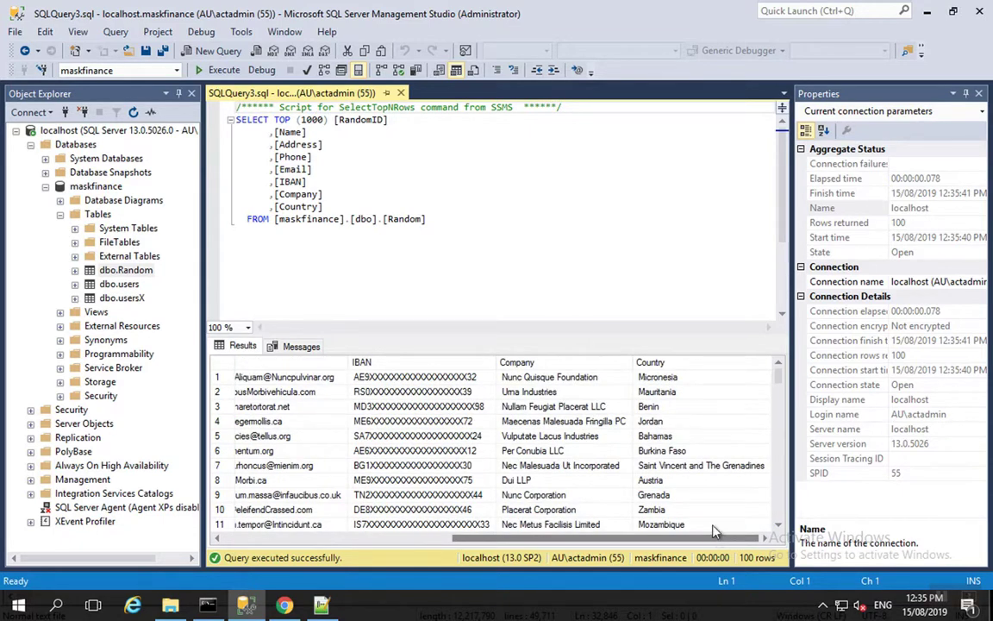
left_click(230, 541)
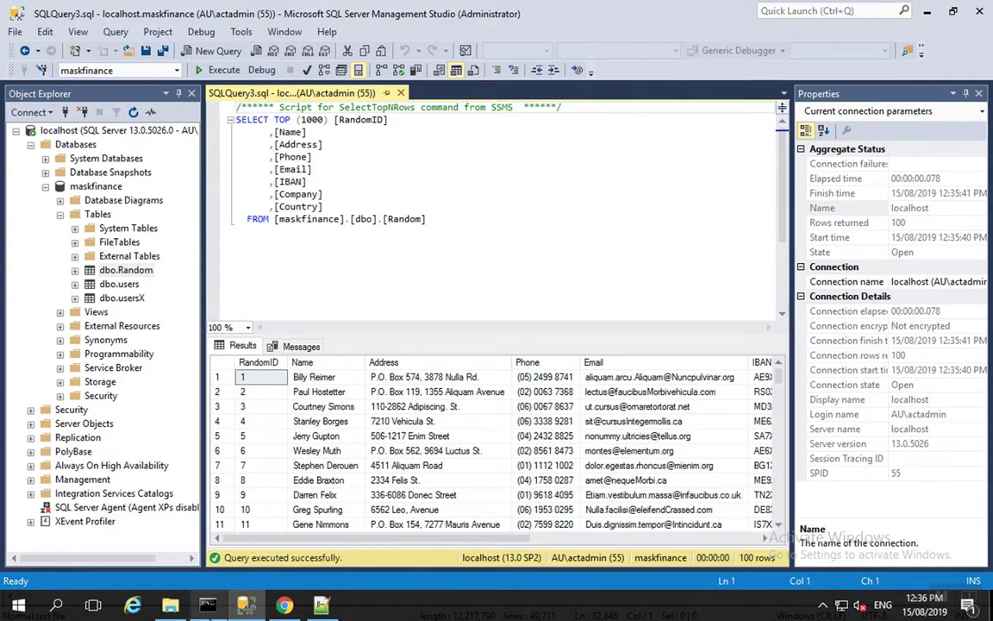
Reload the AGM restore page in Chrome.
left_click(285, 606)
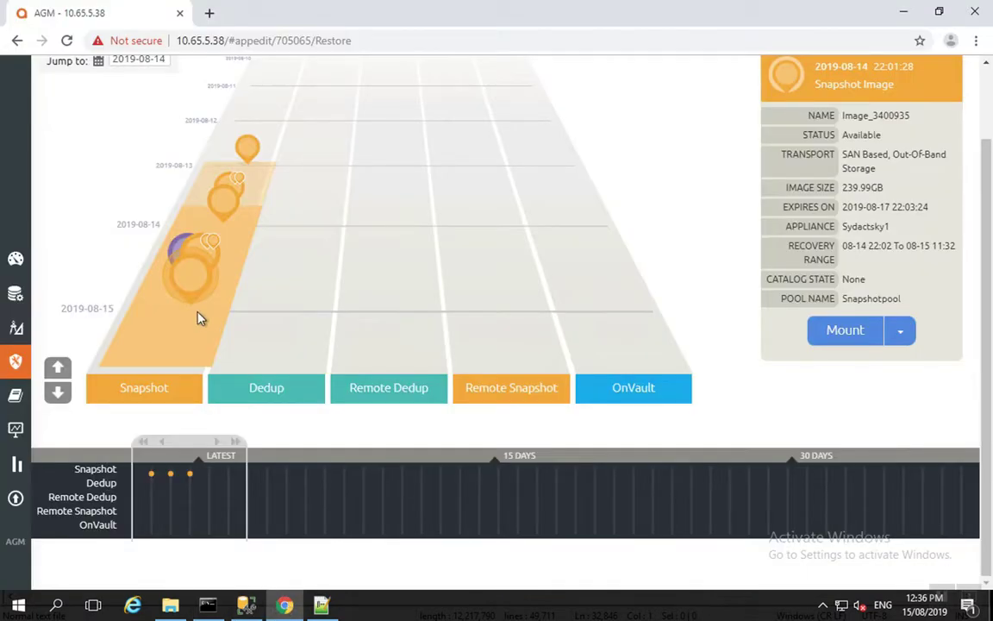
right_click(79, 251)
left_click(108, 293)
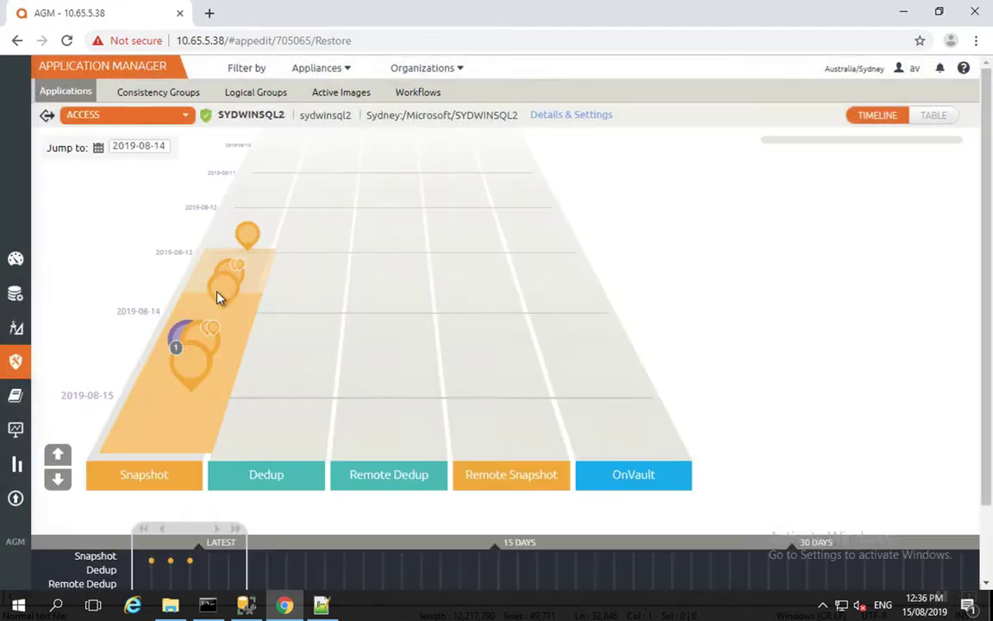
Select the latest snapshot and show unmount options for Image_3409700 on sydwindv1.
left_click(196, 342)
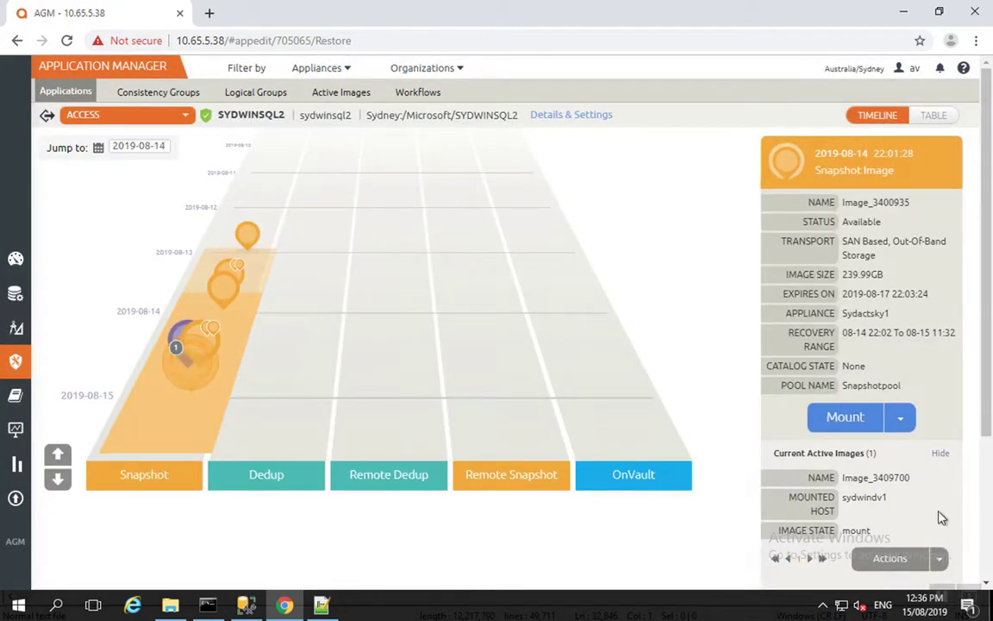
left_click(937, 559)
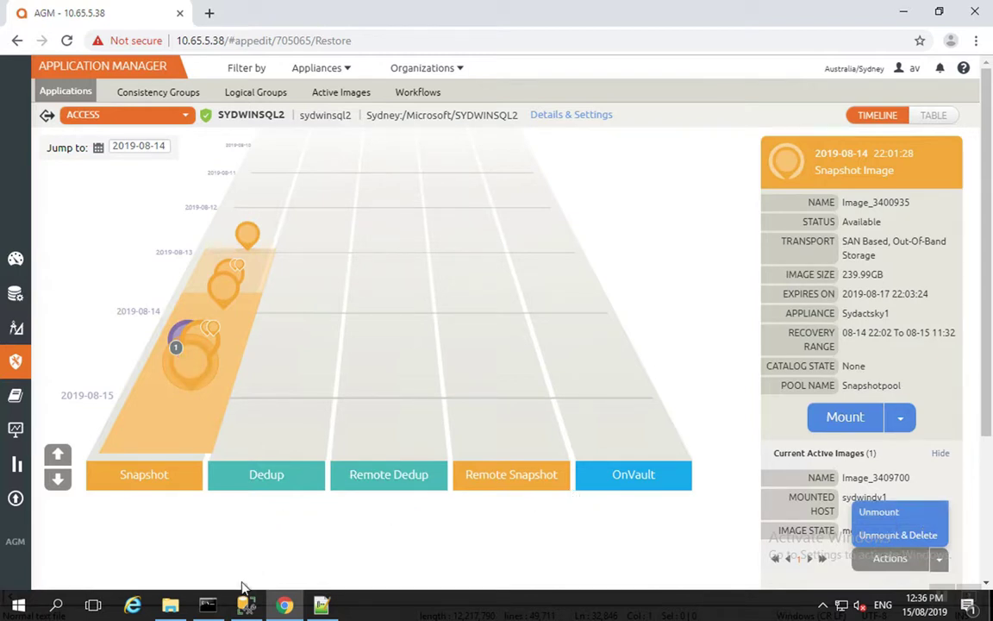
mouse_move(209, 608)
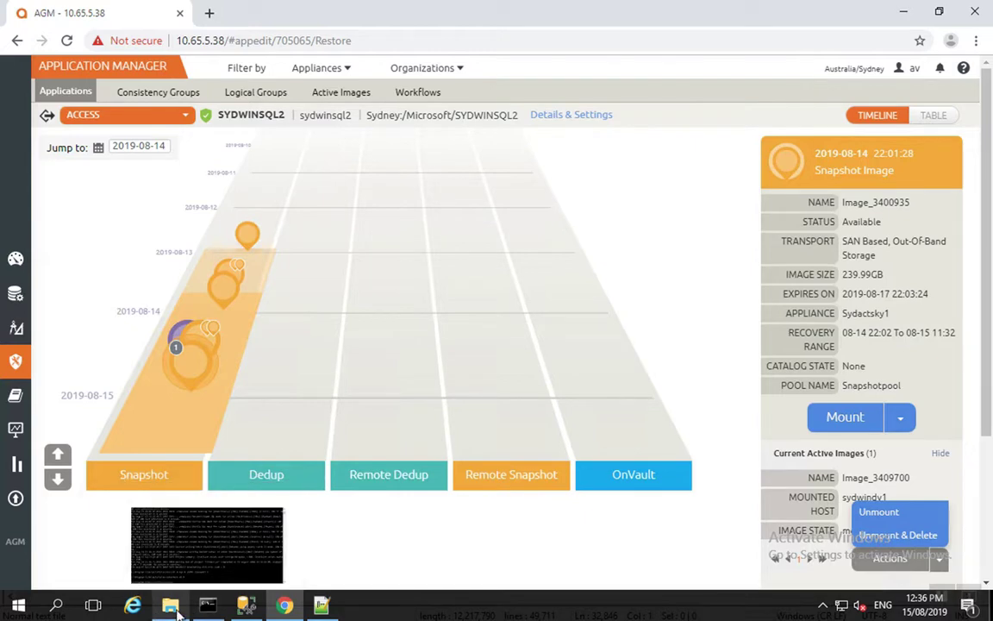
mouse_move(173, 611)
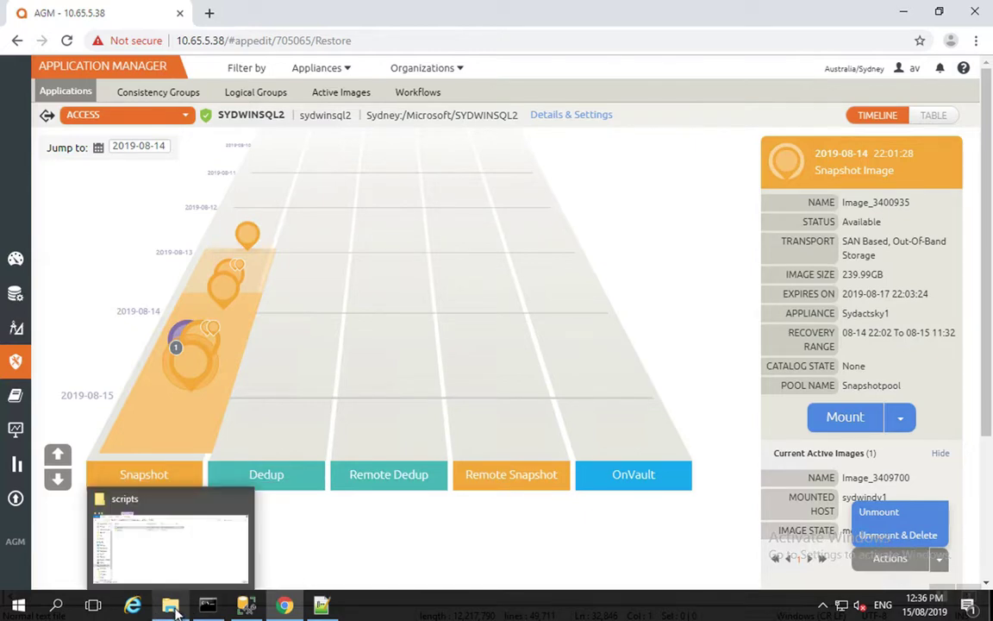